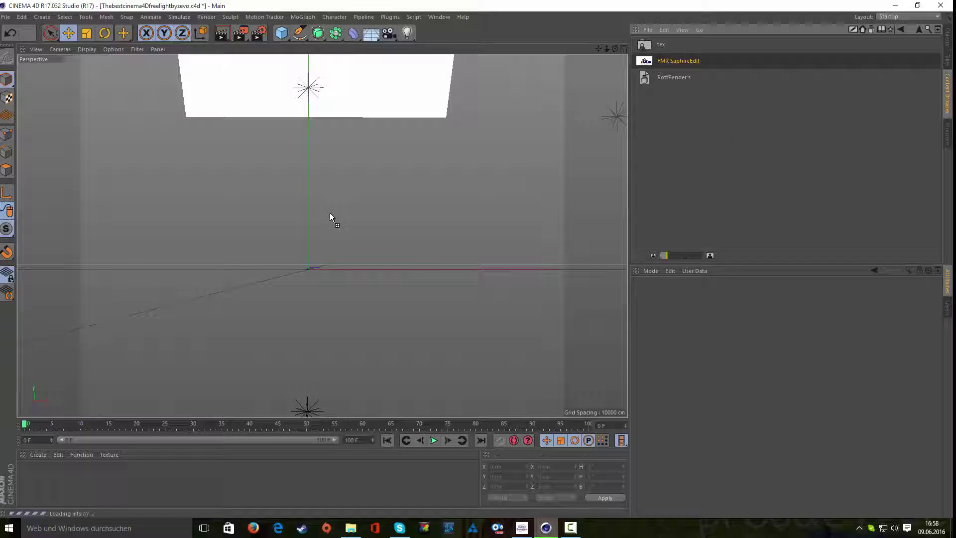
- Add the FMR SaphireEdit rig and load its skin PNG from E:\privat
{"action": "left_click_drag", "start_coordinate": [330, 218], "coordinate": [352, 315]}
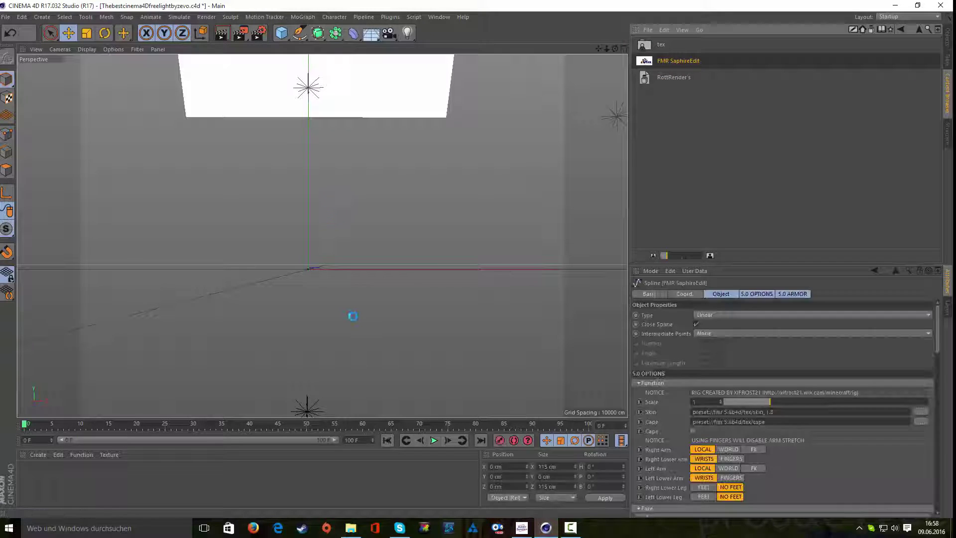
{"action": "left_click", "coordinate": [921, 411]}
{"action": "scroll", "coordinate": [49, 143], "scroll_direction": "down", "scroll_amount": 5}
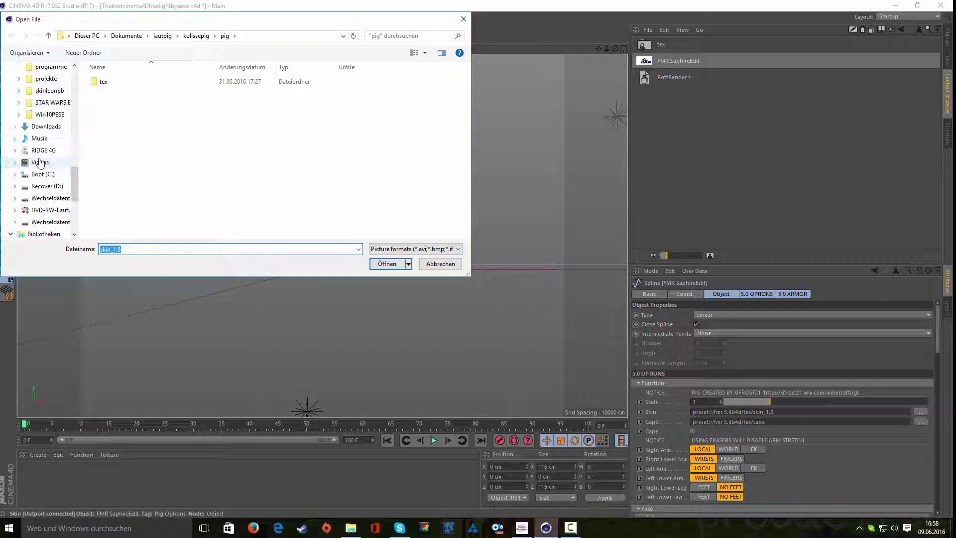
{"action": "scroll", "coordinate": [35, 107], "scroll_direction": "up", "scroll_amount": 5}
{"action": "left_click", "coordinate": [42, 96]}
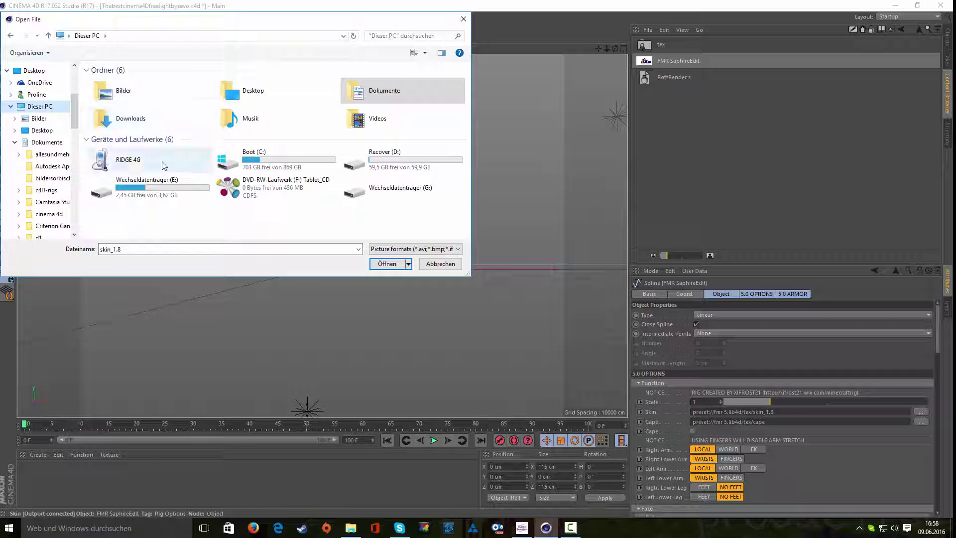
{"action": "double_click", "coordinate": [145, 189]}
{"action": "double_click", "coordinate": [150, 93]}
{"action": "left_click", "coordinate": [119, 124]}
{"action": "left_click", "coordinate": [390, 263]}
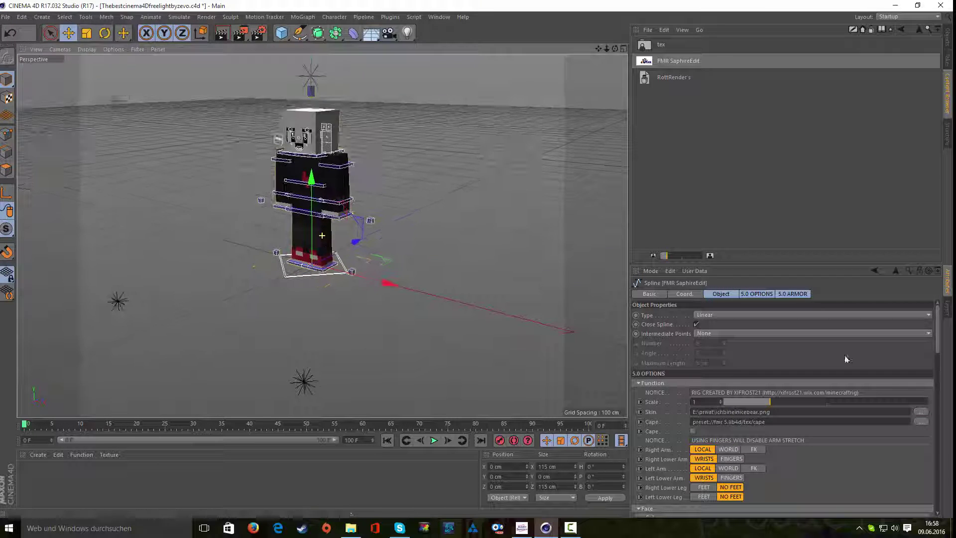
{"action": "scroll", "coordinate": [728, 420], "scroll_direction": "down", "scroll_amount": 10}
- Enable the rig's Hat/Second Layer and Body 2 parts
{"action": "scroll", "coordinate": [728, 420], "scroll_direction": "down", "scroll_amount": 3}
{"action": "left_click", "coordinate": [695, 435]}
{"action": "left_click", "coordinate": [694, 444]}
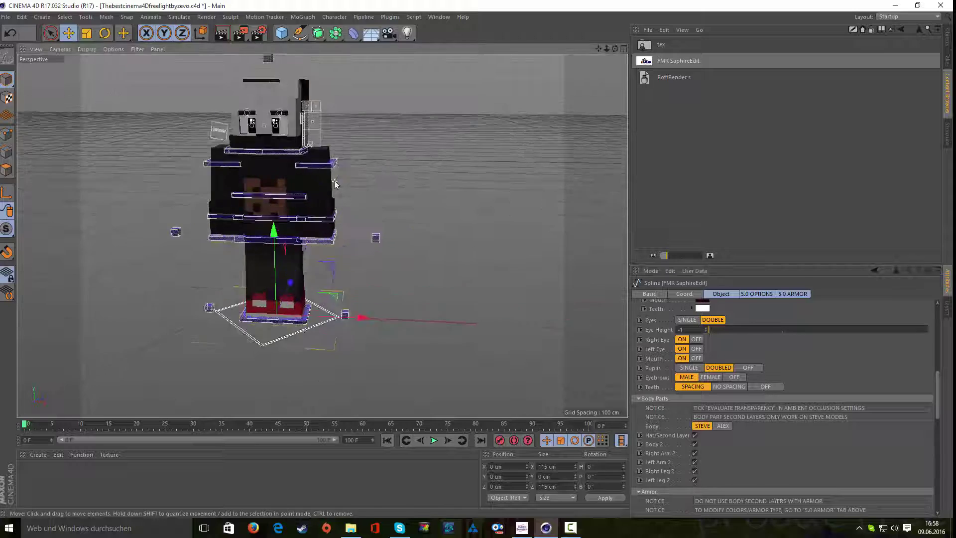
- Open a new document and show the Objects and Layers managers, viewing the character and cube
{"action": "key", "text": "ctrl+n"}
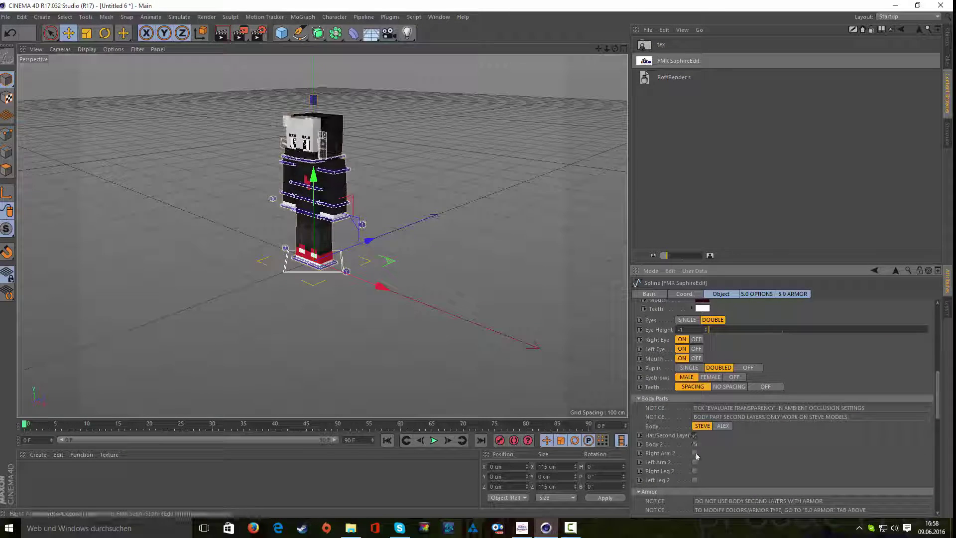
{"action": "scroll", "coordinate": [355, 174], "scroll_direction": "up", "scroll_amount": 5}
{"action": "left_click", "coordinate": [945, 32]}
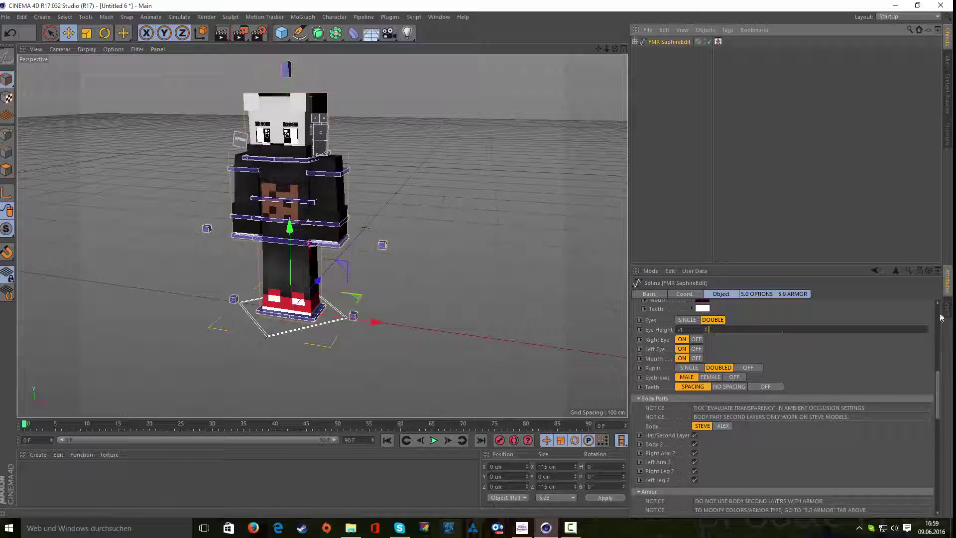
{"action": "left_click", "coordinate": [948, 306]}
{"action": "left_click_drag", "start_coordinate": [295, 130], "coordinate": [347, 179], "text": "alt"}
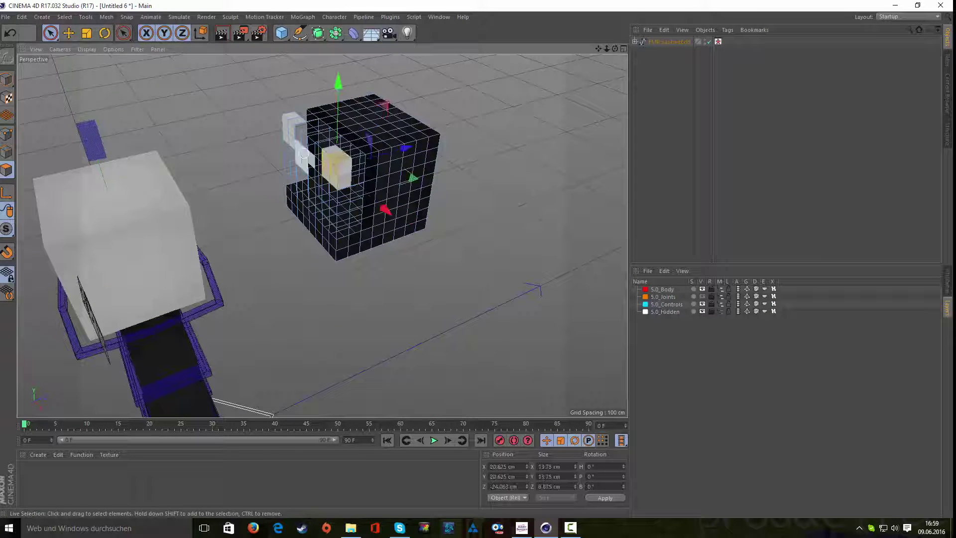
- Select the cube's inner face polygons with Live Selection
{"action": "mouse_move", "coordinate": [304, 154]}
{"action": "left_mouse_down", "text": "alt"}
{"action": "mouse_move", "coordinate": [390, 228]}
{"action": "mouse_move", "coordinate": [326, 170]}
{"action": "mouse_move", "coordinate": [442, 206]}
{"action": "left_mouse_up", "text": "alt"}
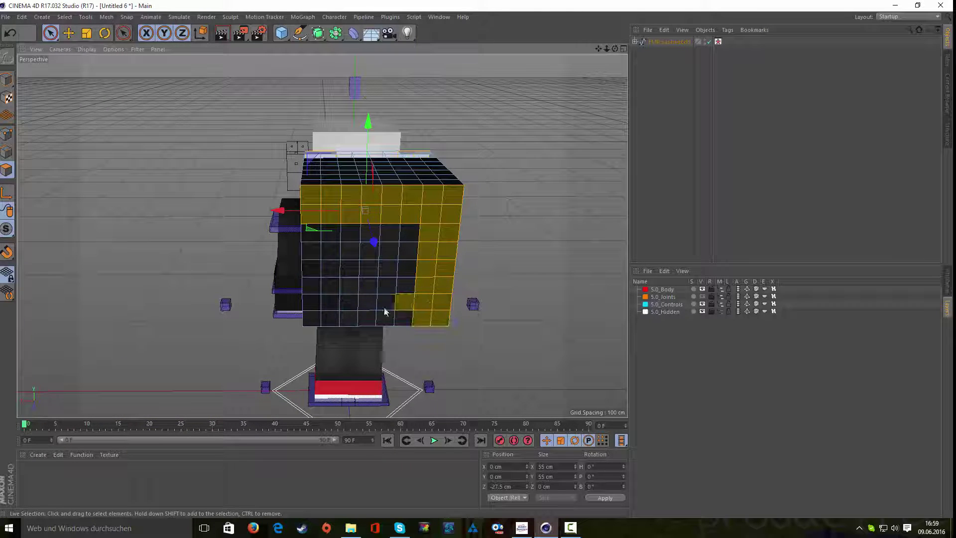
{"action": "mouse_move", "coordinate": [327, 284]}
{"action": "left_mouse_down"}
{"action": "mouse_move", "coordinate": [428, 269]}
{"action": "mouse_move", "coordinate": [273, 194]}
{"action": "left_mouse_up"}
{"action": "right_click", "coordinate": [394, 269]}
{"action": "left_click", "coordinate": [413, 279]}
{"action": "key", "text": "space"}
{"action": "left_click", "coordinate": [340, 179]}
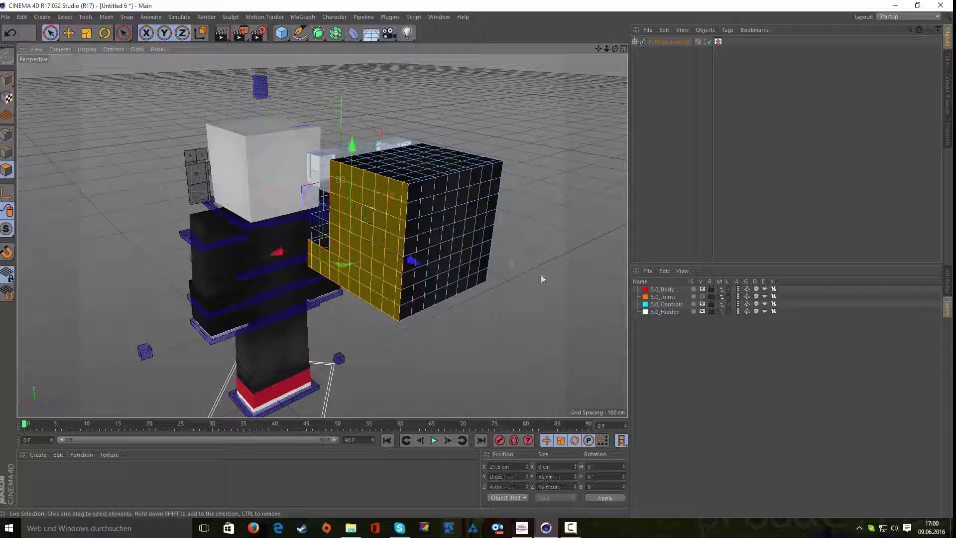
- Select polygons across the cube's front face, apply an edit, then undo it
{"action": "left_click_drag", "start_coordinate": [542, 279], "coordinate": [211, 186], "text": "alt"}
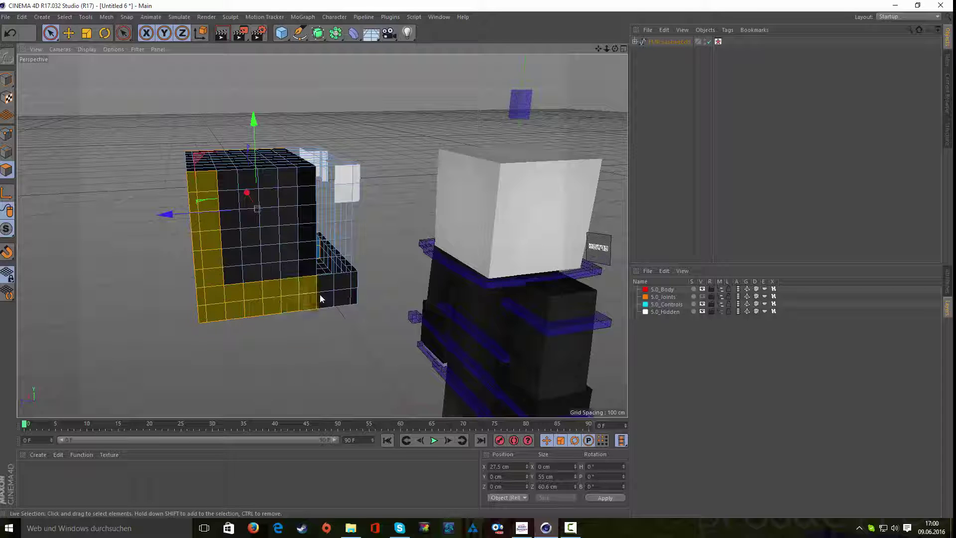
{"action": "left_click_drag", "start_coordinate": [299, 256], "coordinate": [237, 279]}
{"action": "left_click_drag", "start_coordinate": [350, 188], "coordinate": [331, 229], "text": "alt"}
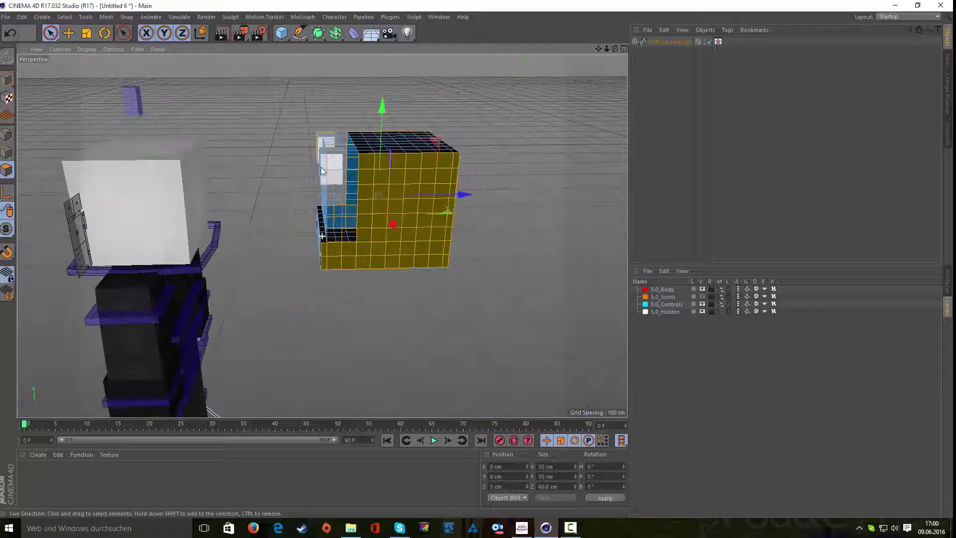
{"action": "right_click", "coordinate": [331, 229]}
{"action": "left_click", "coordinate": [363, 273]}
{"action": "key", "text": "ctrl+z"}
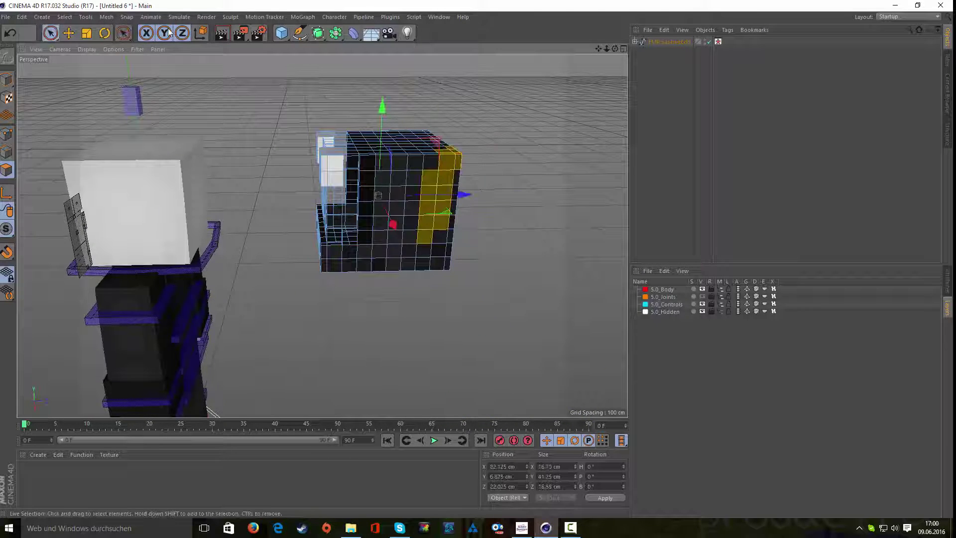
- Select a column of polygons up the cube and extrude them
{"action": "left_click_drag", "start_coordinate": [481, 186], "coordinate": [331, 128], "text": "alt"}
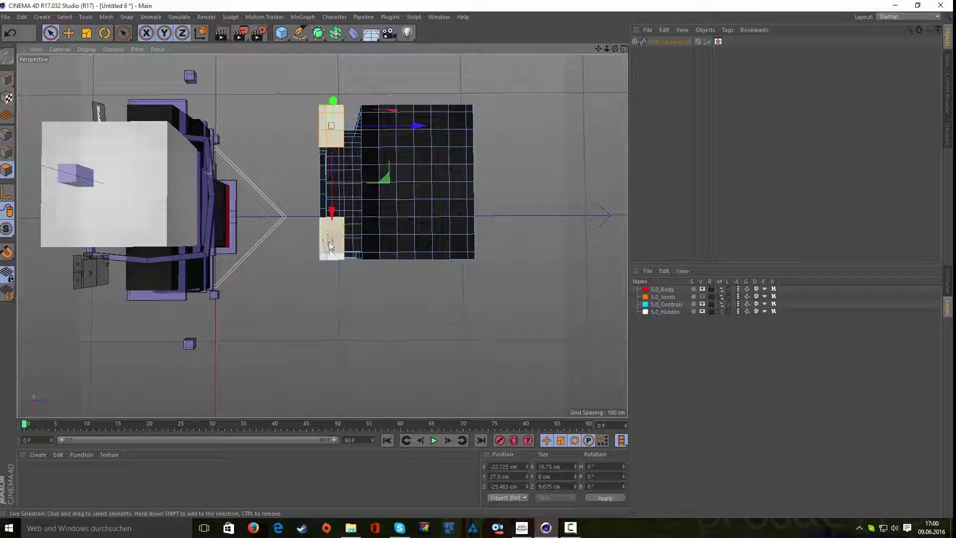
{"action": "left_click_drag", "start_coordinate": [378, 220], "coordinate": [425, 116]}
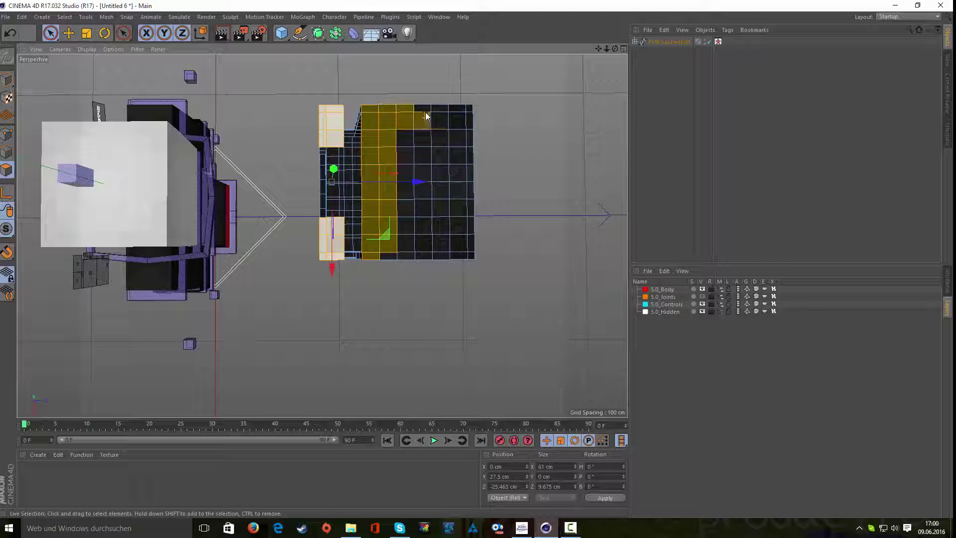
{"action": "mouse_move", "coordinate": [399, 254]}
{"action": "left_mouse_down"}
{"action": "mouse_move", "coordinate": [470, 175]}
{"action": "mouse_move", "coordinate": [402, 251]}
{"action": "mouse_move", "coordinate": [344, 273]}
{"action": "left_mouse_up"}
{"action": "right_click", "coordinate": [402, 251]}
{"action": "left_click", "coordinate": [413, 251]}
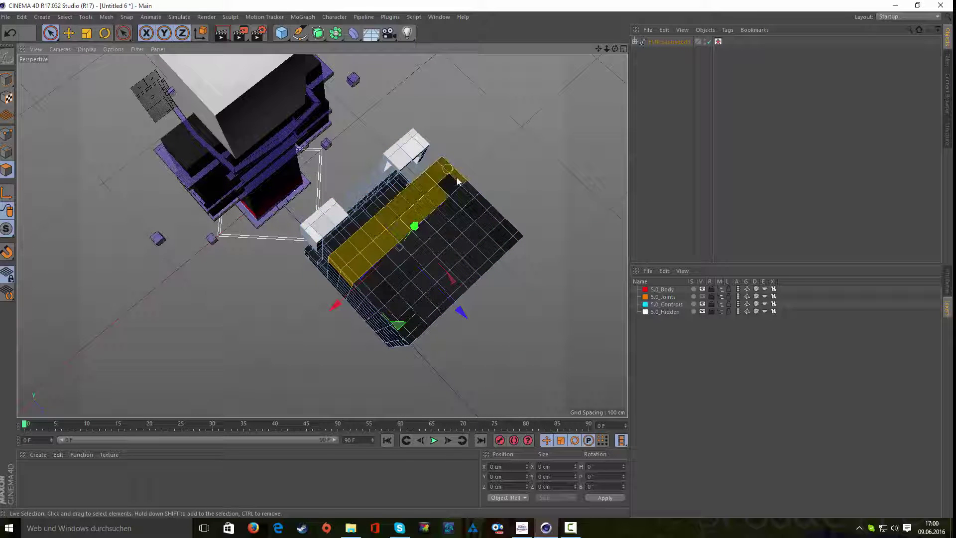
- Select the top-centre and bottom-row polygons and extrude them to hollow the hood
{"action": "mouse_move", "coordinate": [417, 327]}
{"action": "left_mouse_down", "text": "shift"}
{"action": "mouse_move", "coordinate": [439, 234]}
{"action": "mouse_move", "coordinate": [383, 261]}
{"action": "left_mouse_up", "text": "shift"}
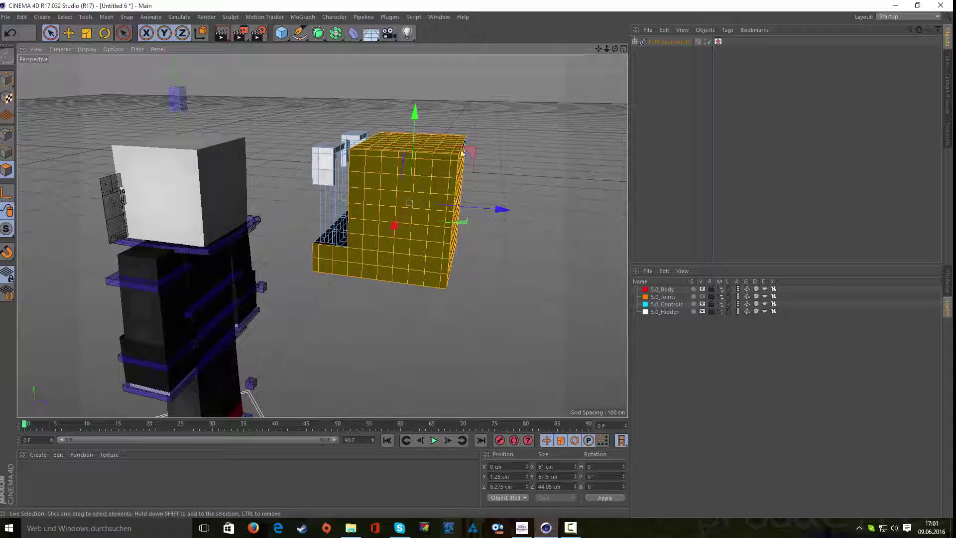
{"action": "left_click_drag", "start_coordinate": [462, 152], "coordinate": [247, 136], "text": "alt"}
{"action": "left_click_drag", "start_coordinate": [234, 286], "coordinate": [375, 268], "text": "shift"}
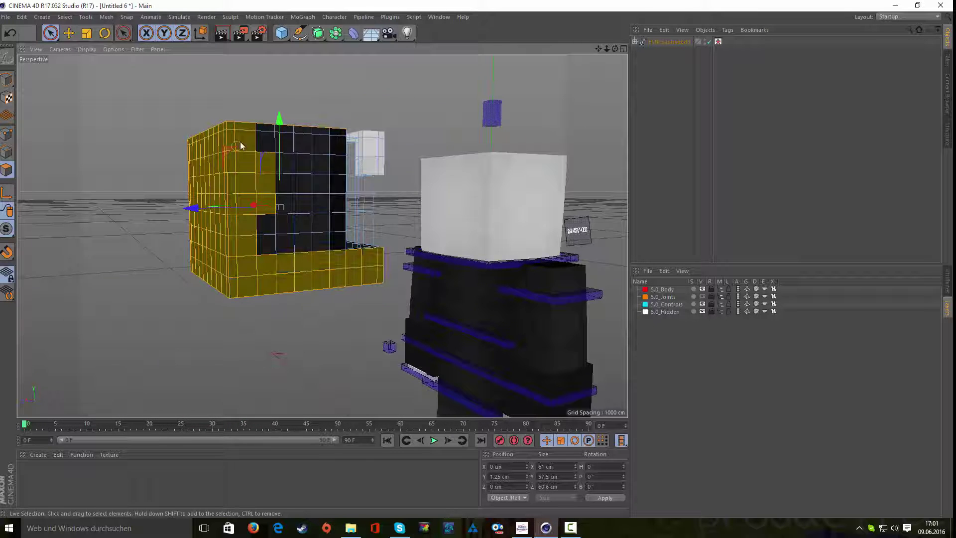
{"action": "left_click_drag", "start_coordinate": [240, 146], "coordinate": [267, 267], "text": "alt"}
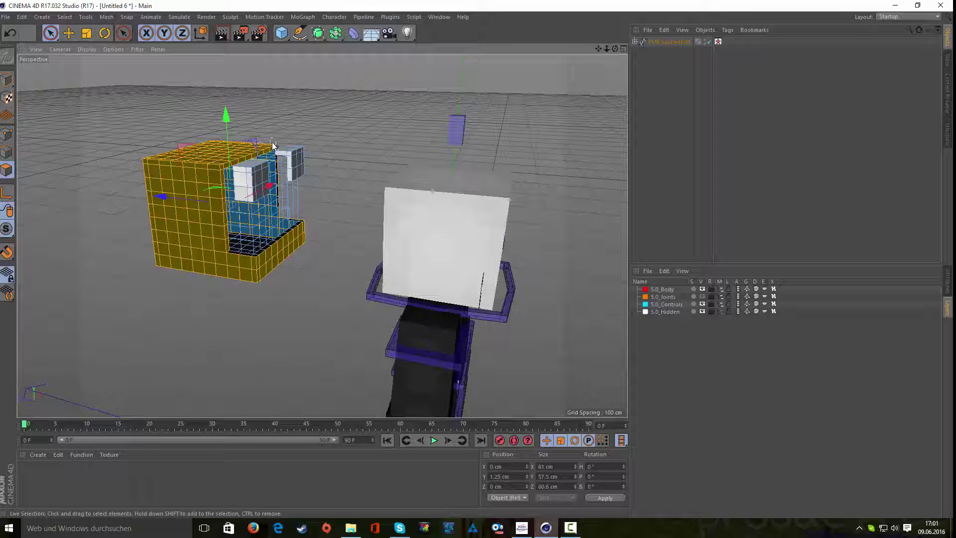
{"action": "mouse_move", "coordinate": [321, 215]}
{"action": "left_mouse_down", "text": "alt"}
{"action": "mouse_move", "coordinate": [334, 240]}
{"action": "mouse_move", "coordinate": [390, 239]}
{"action": "left_mouse_up", "text": "alt"}
{"action": "right_click", "coordinate": [390, 239]}
{"action": "left_click", "coordinate": [438, 374]}
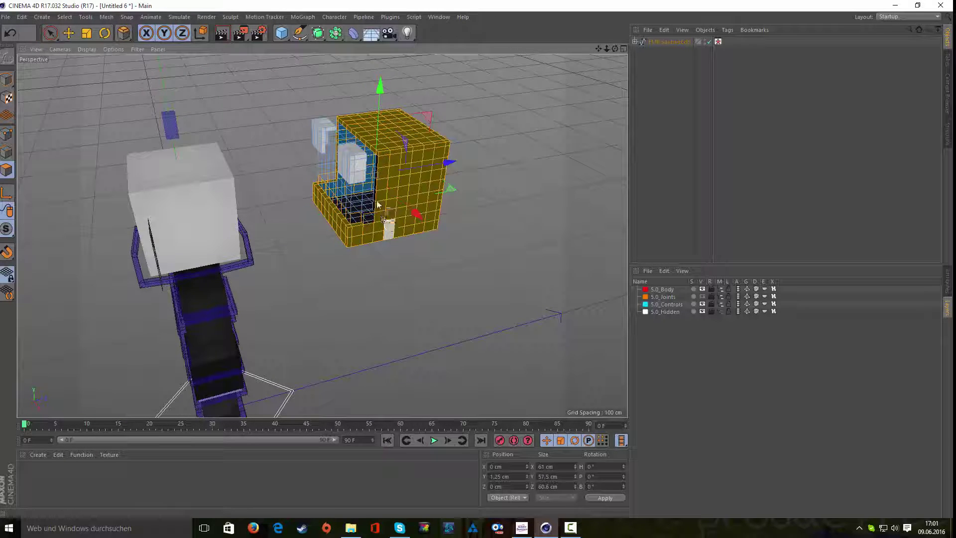
- Select the hood's front and bottom polygons and push them outward with the Magnet tool
{"action": "left_click", "coordinate": [52, 33]}
{"action": "left_click", "coordinate": [369, 229]}
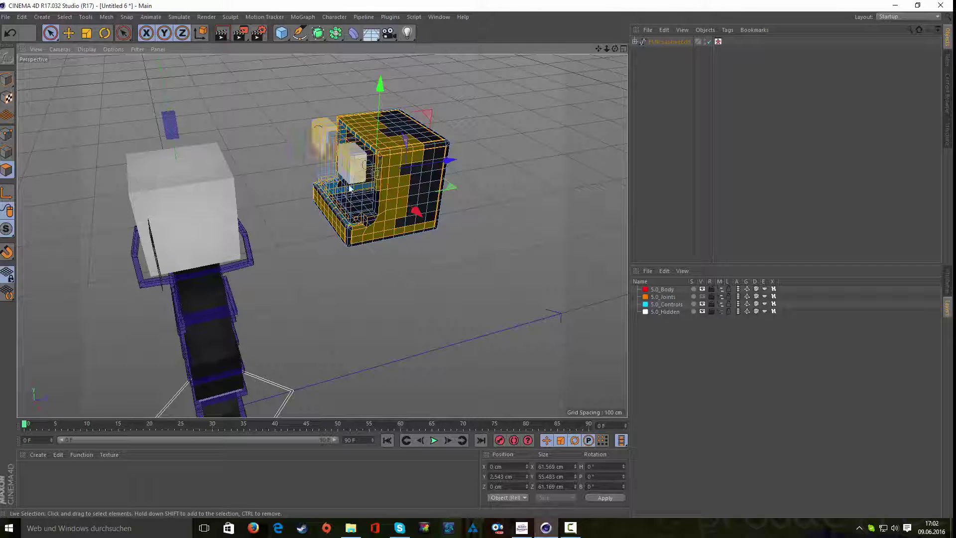
{"action": "left_click_drag", "start_coordinate": [442, 140], "coordinate": [252, 149], "text": "alt"}
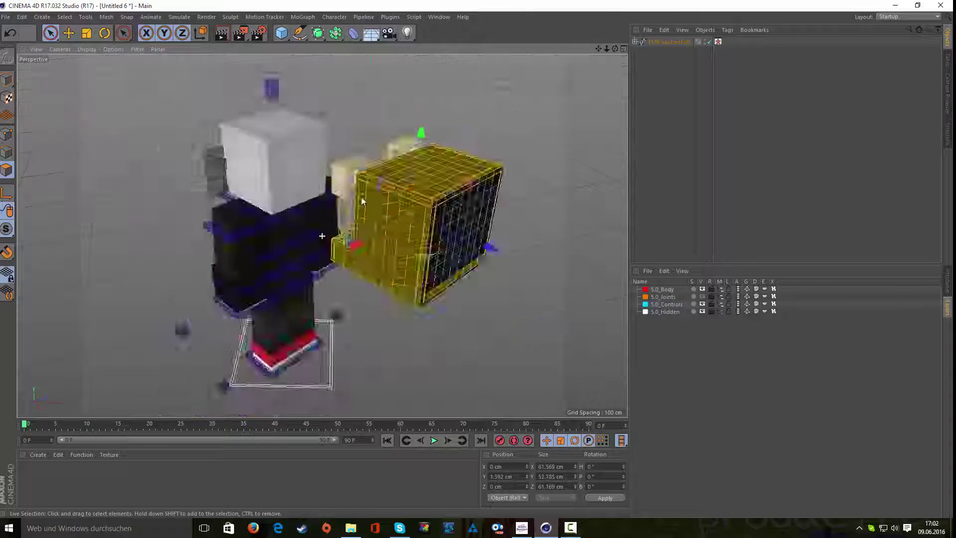
{"action": "left_click_drag", "start_coordinate": [398, 285], "coordinate": [296, 270], "text": "alt"}
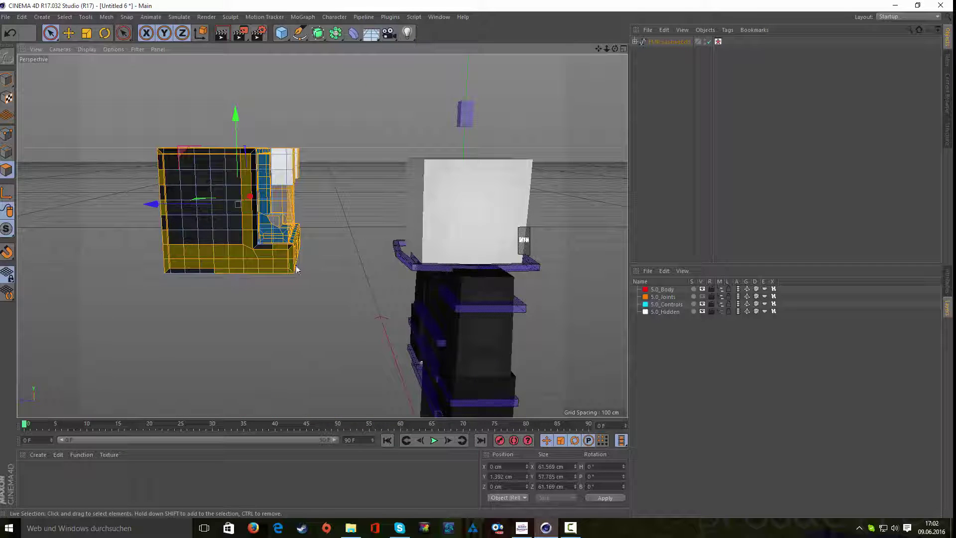
{"action": "left_click", "coordinate": [239, 214]}
{"action": "left_click_drag", "start_coordinate": [226, 313], "coordinate": [267, 154], "text": "alt"}
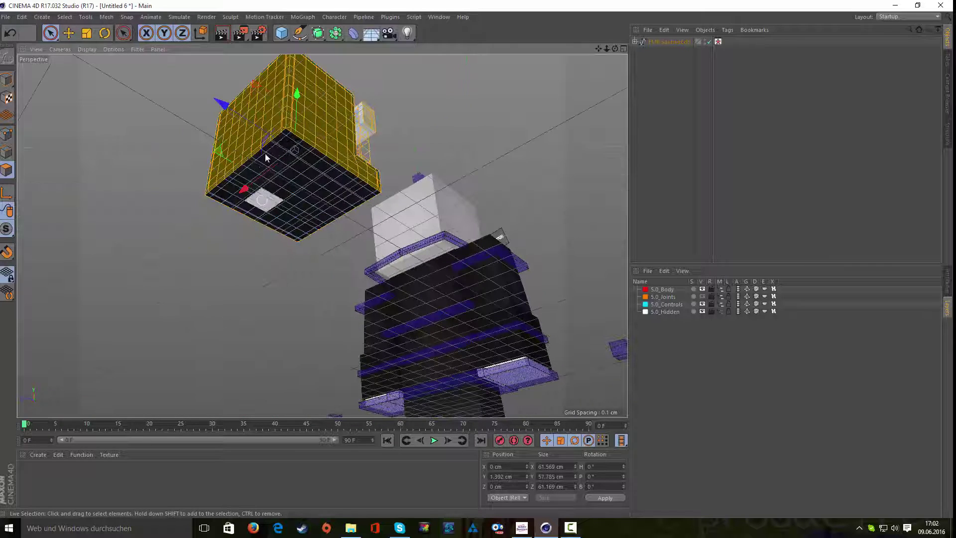
{"action": "left_click", "coordinate": [216, 190]}
{"action": "mouse_move", "coordinate": [278, 294]}
{"action": "left_mouse_down", "text": "alt"}
{"action": "mouse_move", "coordinate": [446, 258]}
{"action": "mouse_move", "coordinate": [416, 234]}
{"action": "mouse_move", "coordinate": [209, 259]}
{"action": "mouse_move", "coordinate": [231, 207]}
{"action": "mouse_move", "coordinate": [225, 215]}
{"action": "mouse_move", "coordinate": [205, 194]}
{"action": "mouse_move", "coordinate": [207, 345]}
{"action": "mouse_move", "coordinate": [352, 292]}
{"action": "mouse_move", "coordinate": [409, 328]}
{"action": "left_mouse_up", "text": "alt"}
{"action": "right_click", "coordinate": [416, 234]}
{"action": "left_click", "coordinate": [451, 238]}
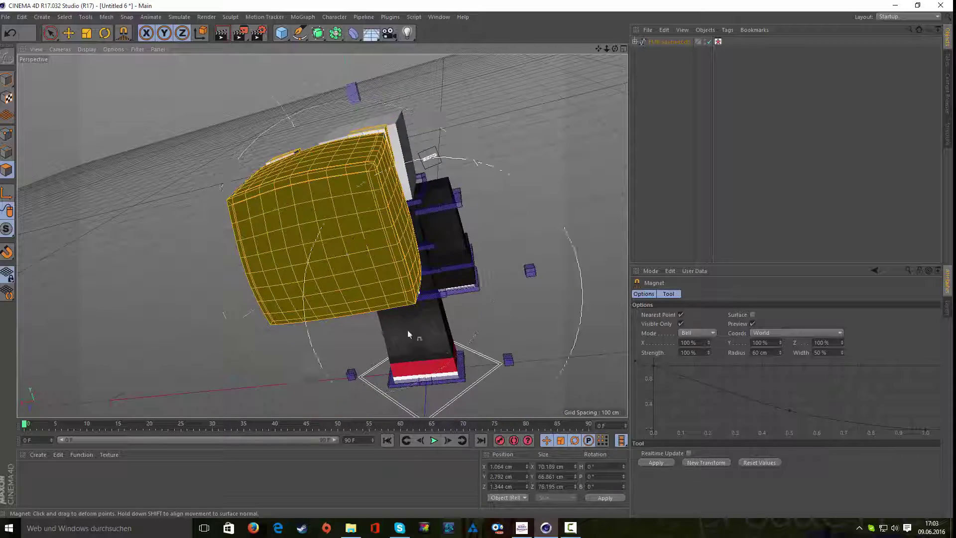
- Move the hood onto the character's head and shrink its width and depth
{"action": "key", "text": "e"}
{"action": "mouse_move", "coordinate": [70, 92]}
{"action": "left_mouse_down", "text": "alt"}
{"action": "mouse_move", "coordinate": [394, 306]}
{"action": "mouse_move", "coordinate": [525, 119]}
{"action": "mouse_move", "coordinate": [338, 106]}
{"action": "left_mouse_up", "text": "alt"}
{"action": "key", "text": "t"}
{"action": "left_click_drag", "start_coordinate": [422, 171], "coordinate": [330, 204]}
- Adjust the hood's Z position and scale it shorter to frame the face
{"action": "key", "text": "e"}
{"action": "key", "text": "e"}
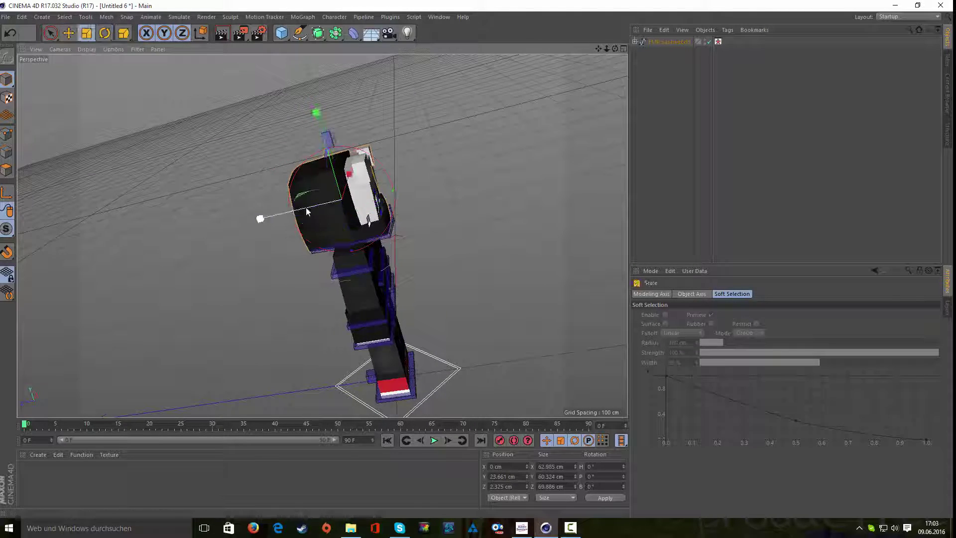
{"action": "left_click_drag", "start_coordinate": [312, 208], "coordinate": [363, 243], "text": "alt"}
{"action": "mouse_move", "coordinate": [305, 227]}
{"action": "left_mouse_down", "text": "alt"}
{"action": "mouse_move", "coordinate": [206, 273]}
{"action": "mouse_move", "coordinate": [367, 123]}
{"action": "mouse_move", "coordinate": [478, 138]}
{"action": "mouse_move", "coordinate": [416, 184]}
{"action": "mouse_move", "coordinate": [81, 98]}
{"action": "left_mouse_up", "text": "alt"}
{"action": "key", "text": "t"}
{"action": "left_click", "coordinate": [441, 256]}
{"action": "mouse_move", "coordinate": [441, 255]}
{"action": "left_mouse_down", "text": "alt"}
{"action": "mouse_move", "coordinate": [560, 249]}
{"action": "mouse_move", "coordinate": [351, 237]}
{"action": "mouse_move", "coordinate": [306, 244]}
{"action": "left_mouse_up", "text": "alt"}
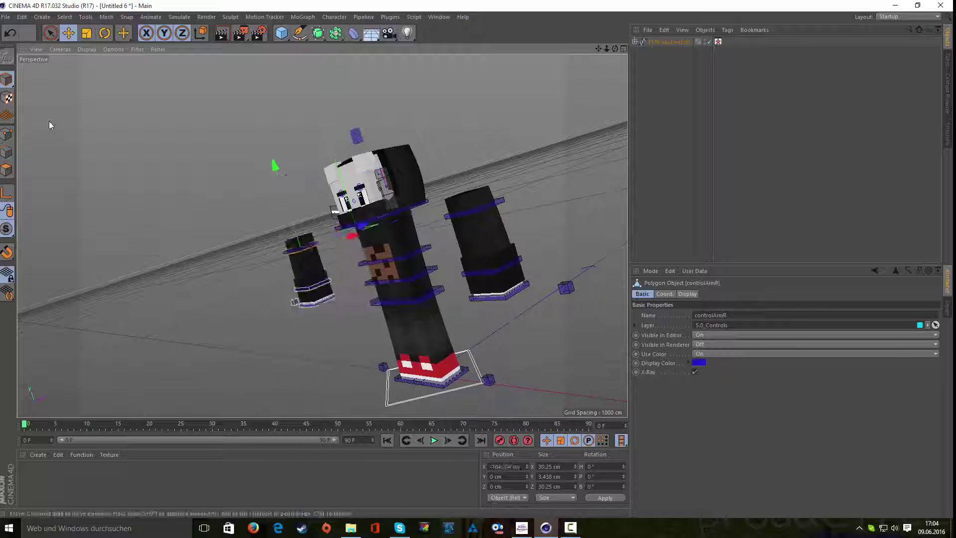
- Restore the moved right arm and select the body mesh near the chest
{"action": "key", "text": "space"}
{"action": "left_click", "coordinate": [473, 275]}
{"action": "scroll", "coordinate": [473, 274], "scroll_direction": "up", "scroll_amount": 3}
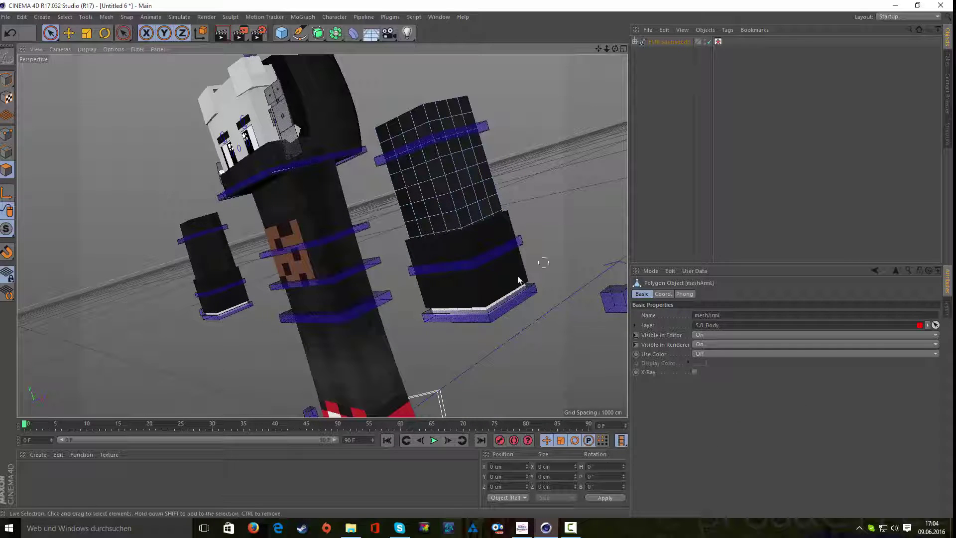
{"action": "left_click", "coordinate": [15, 33]}
{"action": "left_click", "coordinate": [15, 32]}
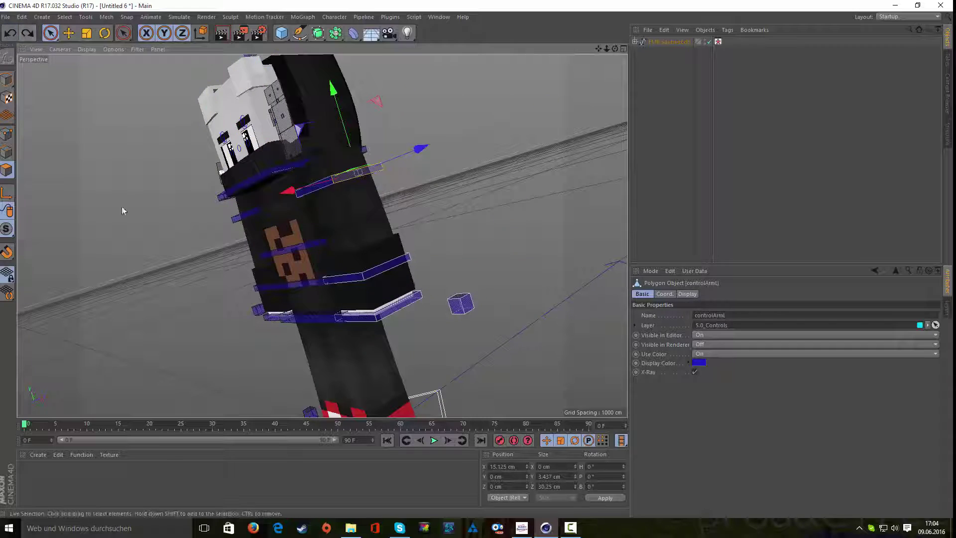
{"action": "left_click_drag", "start_coordinate": [122, 209], "coordinate": [342, 199], "text": "alt"}
{"action": "mouse_move", "coordinate": [249, 209]}
{"action": "left_mouse_down", "text": "alt"}
{"action": "mouse_move", "coordinate": [388, 209]}
{"action": "mouse_move", "coordinate": [498, 149]}
{"action": "left_mouse_up", "text": "alt"}
{"action": "left_click", "coordinate": [299, 210]}
{"action": "scroll", "coordinate": [594, 59], "scroll_direction": "up", "scroll_amount": 2}
{"action": "left_click_drag", "start_coordinate": [593, 60], "coordinate": [737, 32], "text": "alt"}
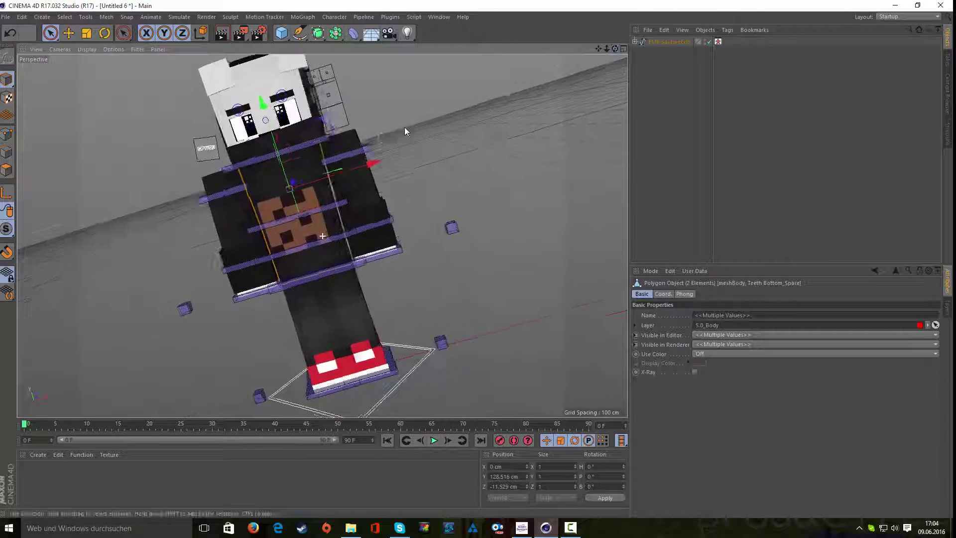
- Expand the Mesh group, select meshBody, and undo the last two body edits
{"action": "left_click", "coordinate": [636, 41]}
{"action": "left_click", "coordinate": [640, 71]}
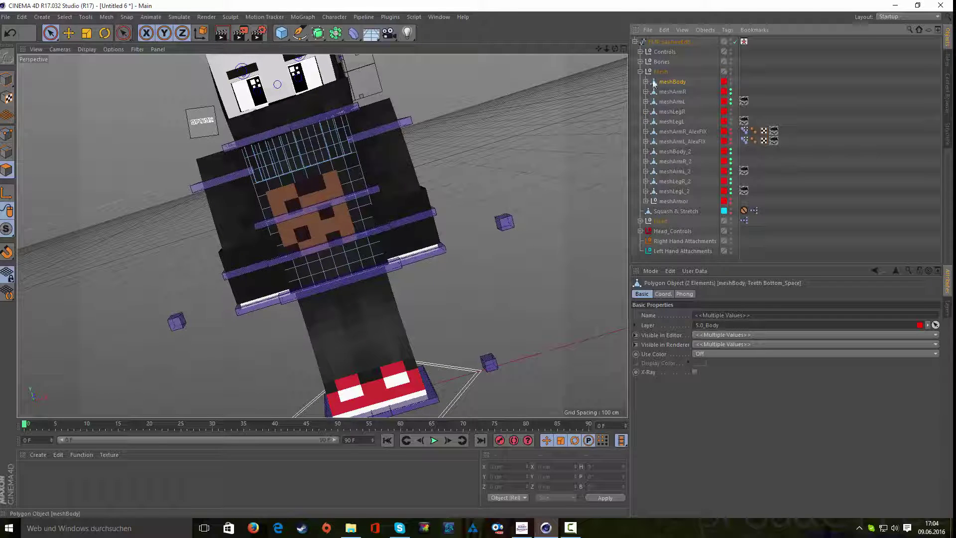
{"action": "left_click", "coordinate": [646, 82]}
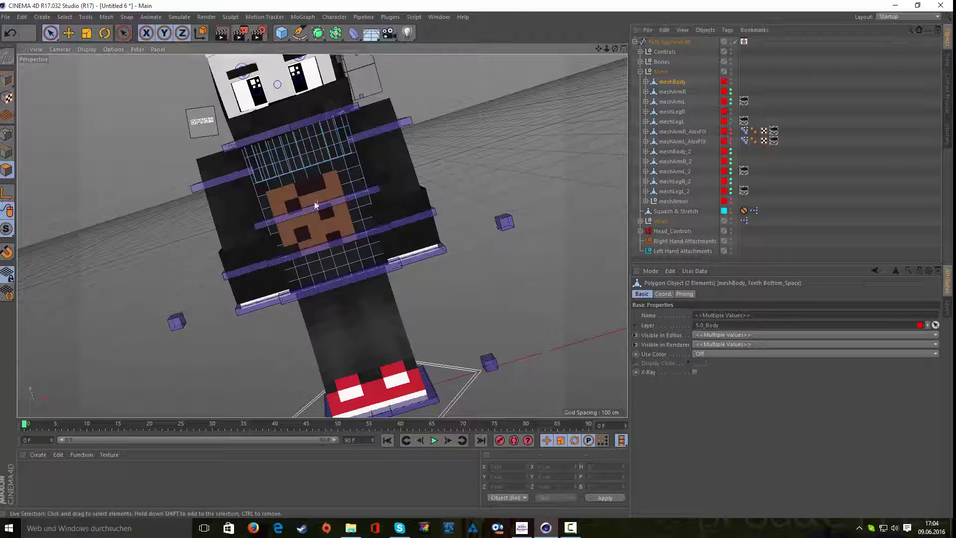
{"action": "mouse_move", "coordinate": [319, 234]}
{"action": "left_mouse_down", "text": "alt"}
{"action": "mouse_move", "coordinate": [382, 241]}
{"action": "mouse_move", "coordinate": [233, 202]}
{"action": "mouse_move", "coordinate": [312, 188]}
{"action": "mouse_move", "coordinate": [315, 199]}
{"action": "left_mouse_up", "text": "alt"}
{"action": "left_click", "coordinate": [9, 34]}
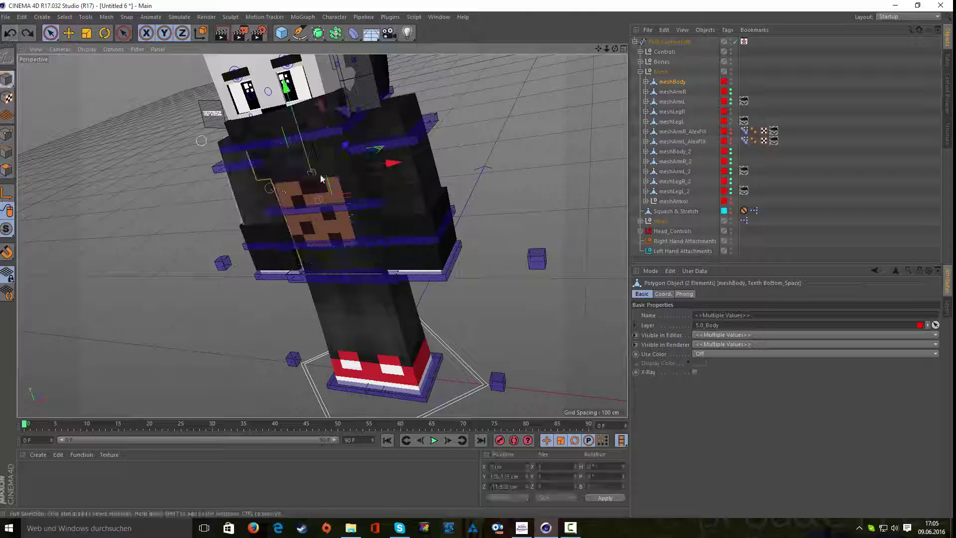
{"action": "left_click", "coordinate": [9, 33]}
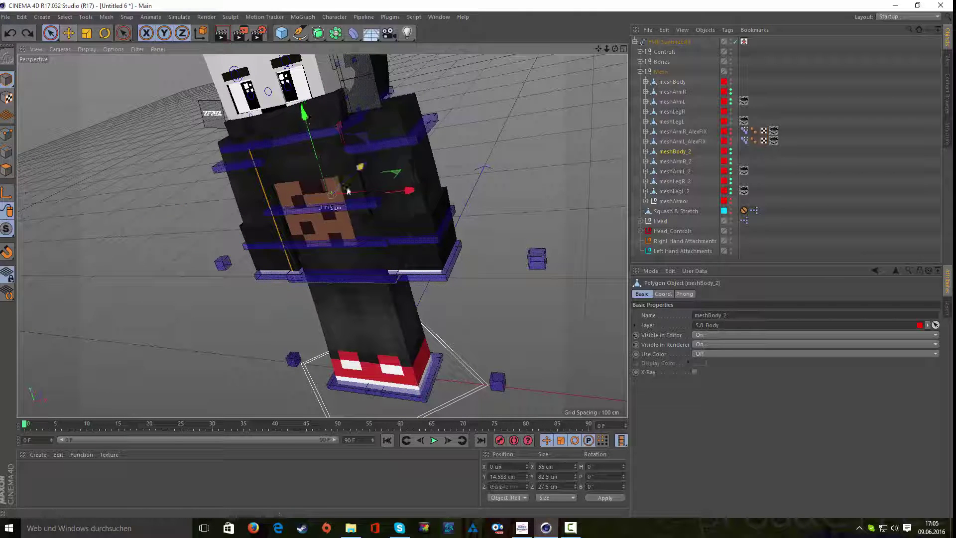
- Undo one more edit and select the chest emblem's dark polygons in Polygon mode
{"action": "key", "text": "ctrl+z"}
{"action": "left_click", "coordinate": [7, 170]}
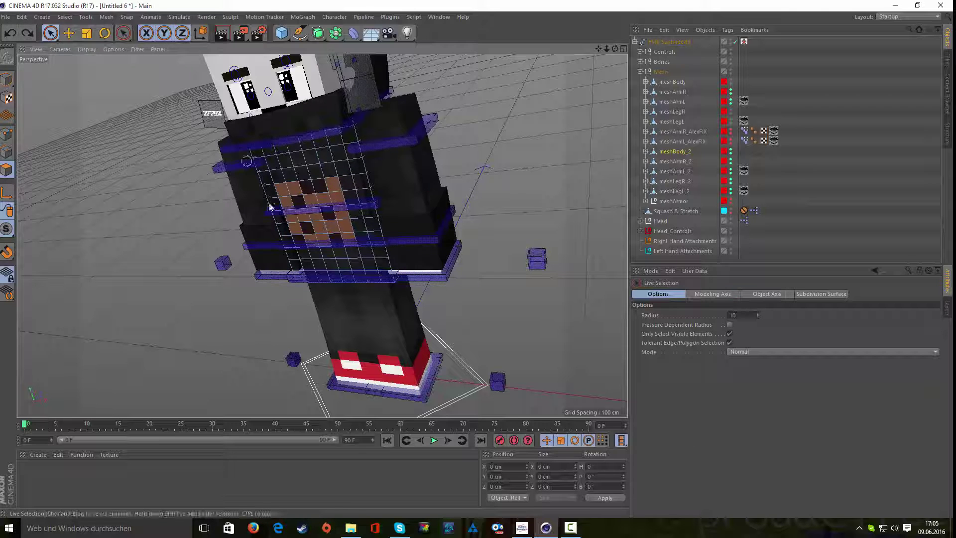
{"action": "right_click", "coordinate": [306, 229]}
{"action": "left_click", "coordinate": [348, 269]}
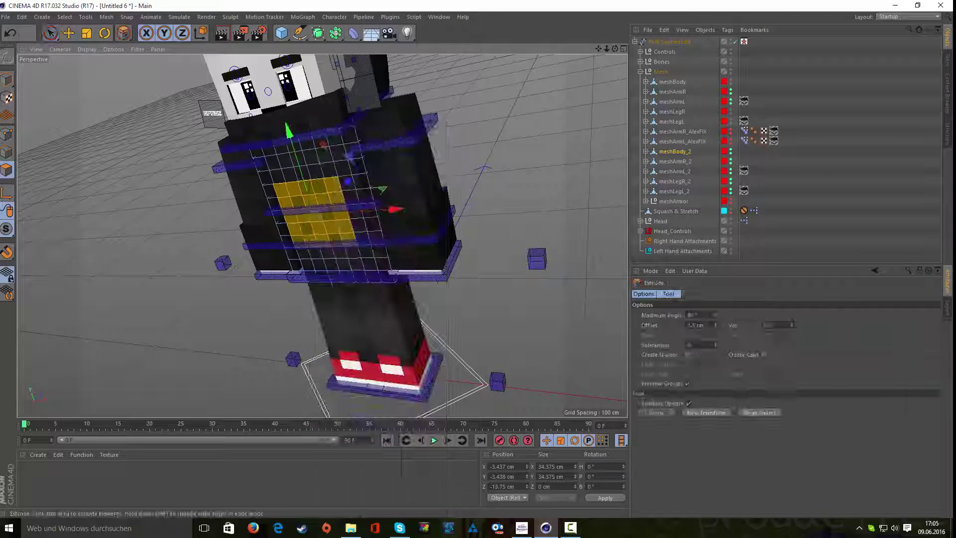
{"action": "scroll", "coordinate": [341, 186], "scroll_direction": "up", "scroll_amount": 3}
{"action": "left_click", "coordinate": [319, 185]}
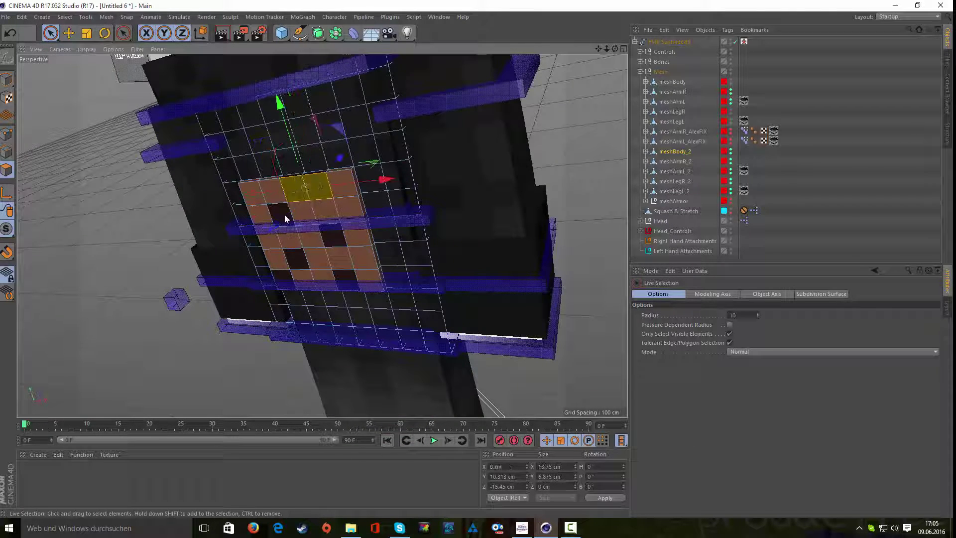
- Extrude the dark emblem pixels outward and inset them with a bevel
{"action": "right_click", "coordinate": [335, 245]}
{"action": "left_click", "coordinate": [348, 284]}
{"action": "left_click_drag", "start_coordinate": [349, 284], "coordinate": [272, 218]}
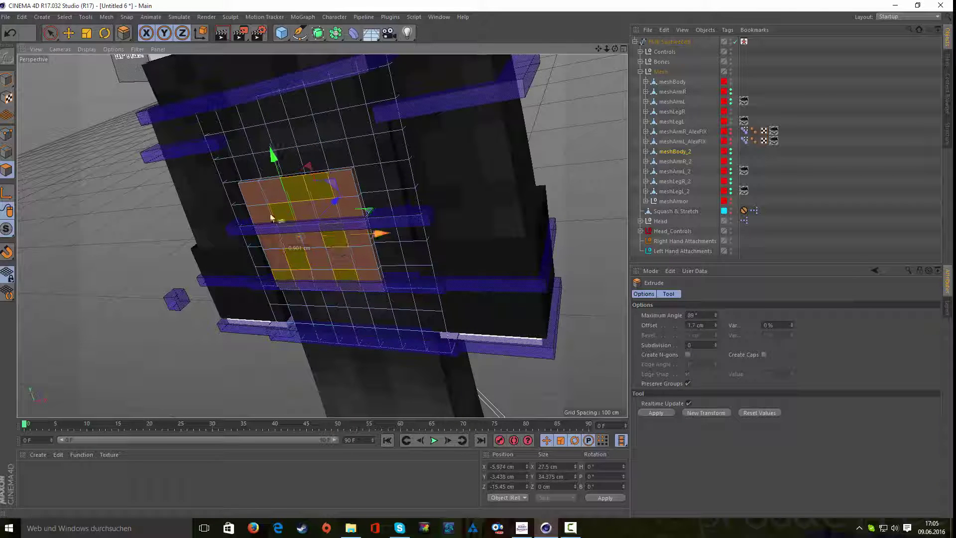
{"action": "right_click", "coordinate": [312, 130]}
{"action": "left_click", "coordinate": [338, 196]}
{"action": "mouse_move", "coordinate": [339, 196]}
{"action": "left_mouse_down"}
{"action": "mouse_move", "coordinate": [302, 201]}
{"action": "mouse_move", "coordinate": [169, 175]}
{"action": "left_mouse_up"}
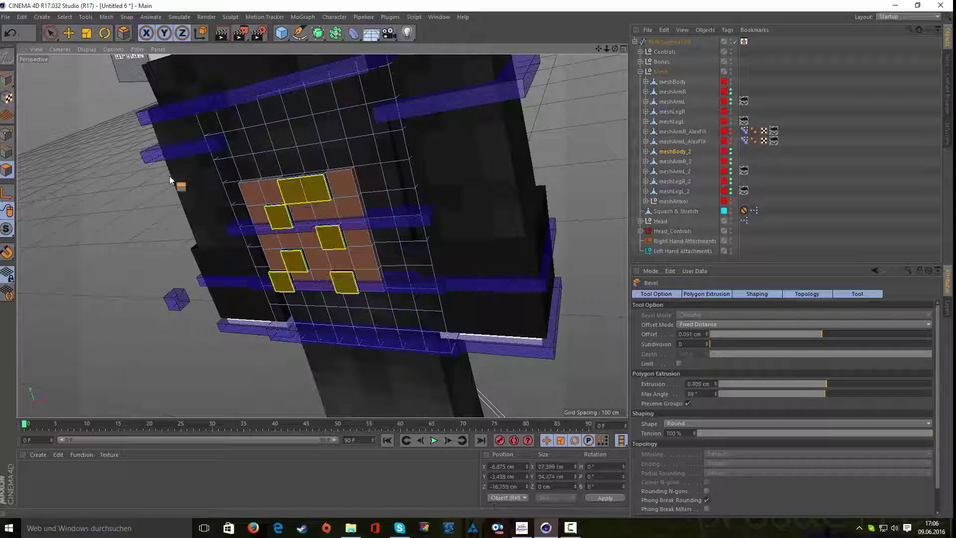
- Undo the oversized bevel and return to Model mode
{"action": "left_click", "coordinate": [10, 33]}
{"action": "left_click", "coordinate": [8, 80]}
{"action": "scroll", "coordinate": [359, 177], "scroll_direction": "down", "scroll_amount": 5}
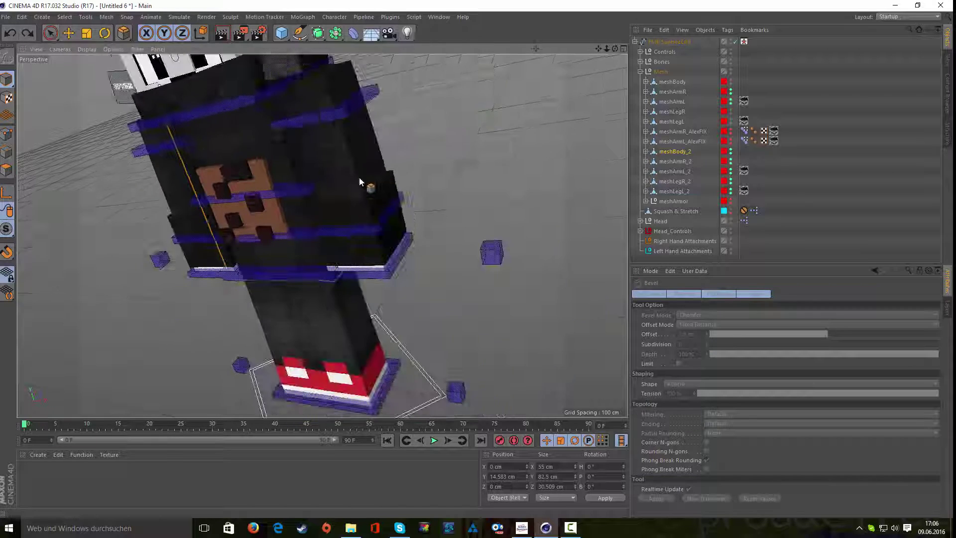
{"action": "left_click", "coordinate": [355, 261]}
{"action": "scroll", "coordinate": [355, 260], "scroll_direction": "up", "scroll_amount": 3}
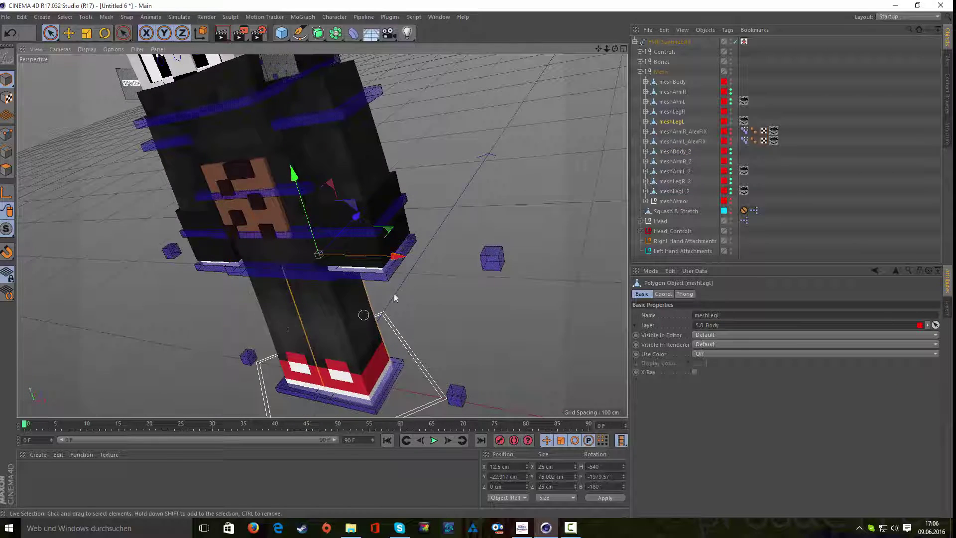
- Inspect the left leg and its Bulge deformer in the Object Manager
{"action": "left_click", "coordinate": [7, 169]}
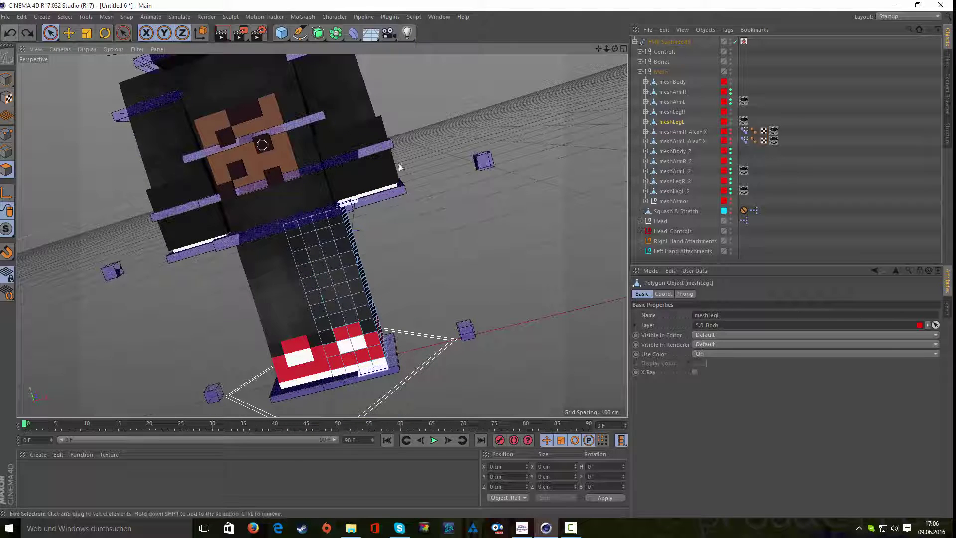
{"action": "left_click", "coordinate": [7, 79]}
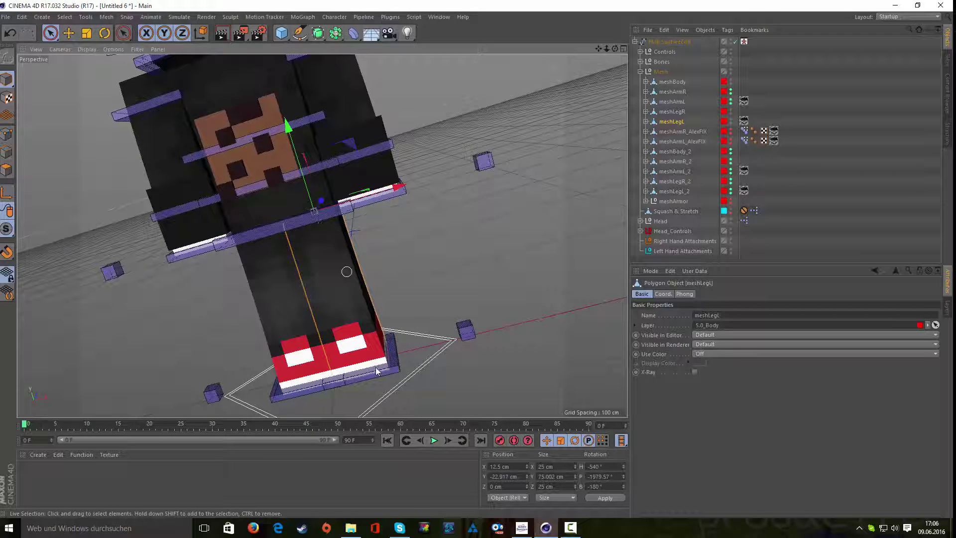
{"action": "left_click", "coordinate": [646, 121]}
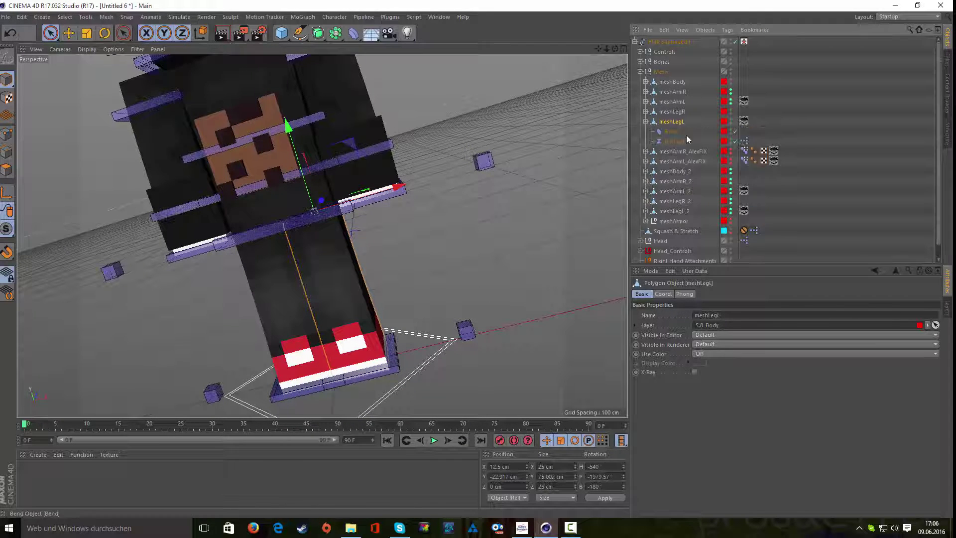
{"action": "left_click", "coordinate": [682, 138]}
{"action": "left_click", "coordinate": [640, 71]}
{"action": "left_click", "coordinate": [640, 72]}
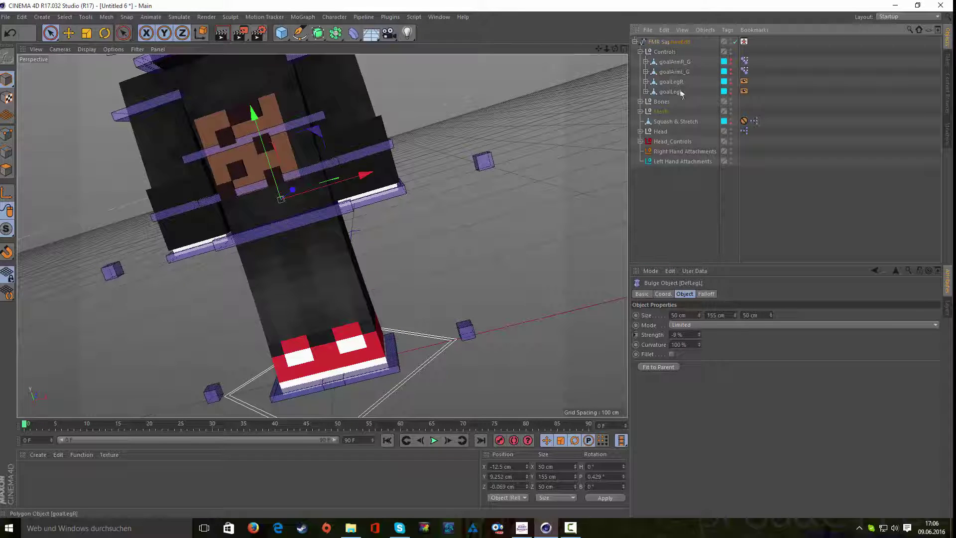
- Move the goalLegR control to swing the right leg outward into a stride
{"action": "left_click", "coordinate": [670, 131]}
{"action": "left_click", "coordinate": [640, 72]}
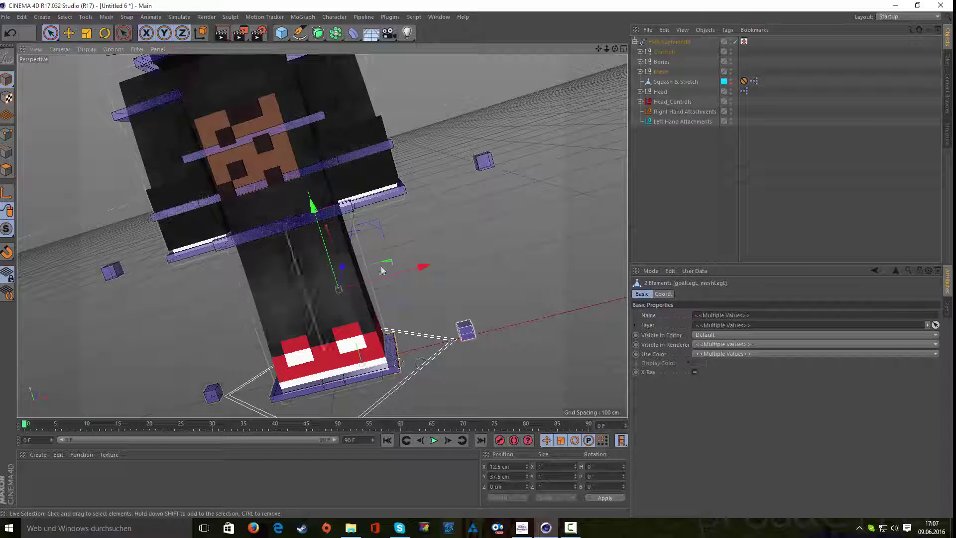
{"action": "left_click_drag", "start_coordinate": [467, 330], "coordinate": [526, 314]}
{"action": "left_click", "coordinate": [332, 389], "text": "shift"}
- Bevel the red end polygons of the right leg mesh
{"action": "left_click", "coordinate": [306, 374]}
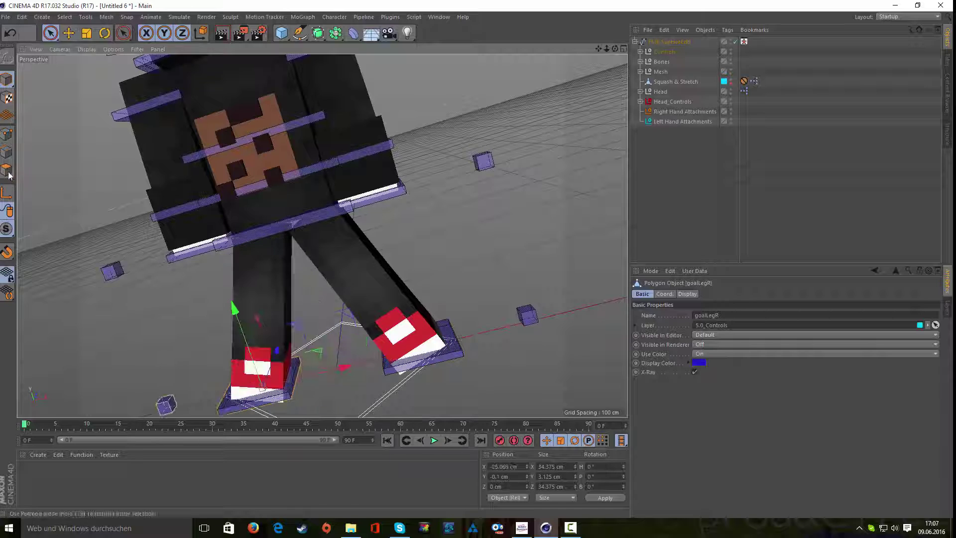
{"action": "left_click_drag", "start_coordinate": [306, 375], "coordinate": [229, 406], "text": "alt"}
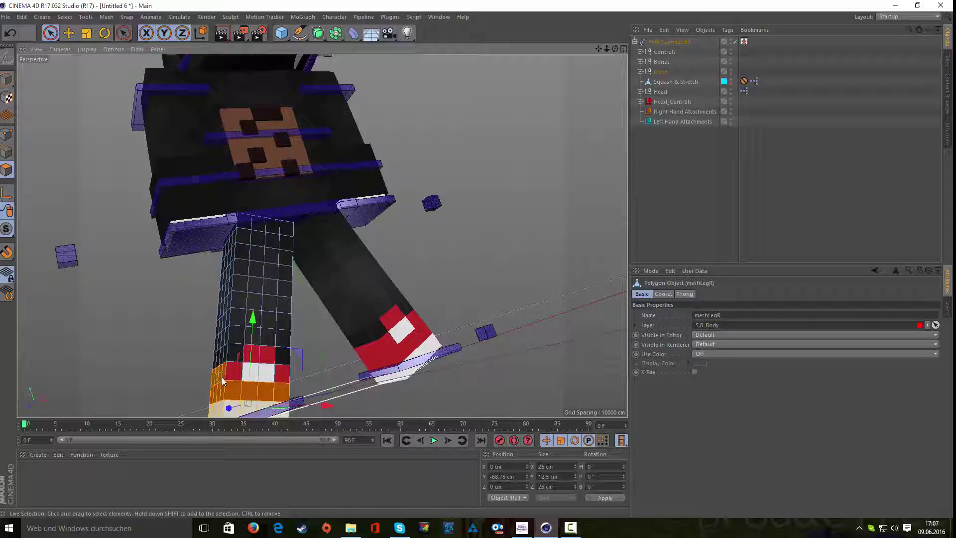
{"action": "left_click_drag", "start_coordinate": [279, 383], "coordinate": [433, 337], "text": "alt"}
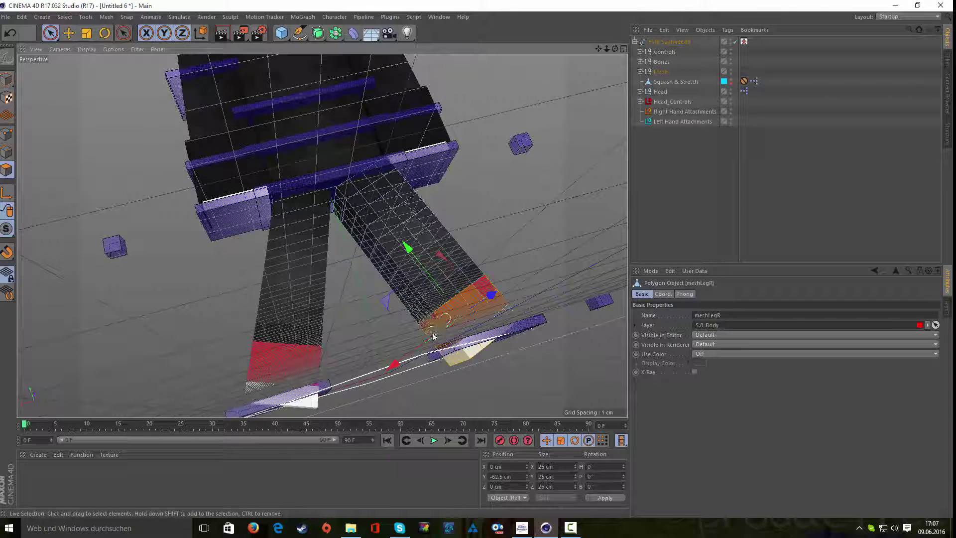
{"action": "right_click", "coordinate": [488, 283]}
{"action": "left_click", "coordinate": [498, 294]}
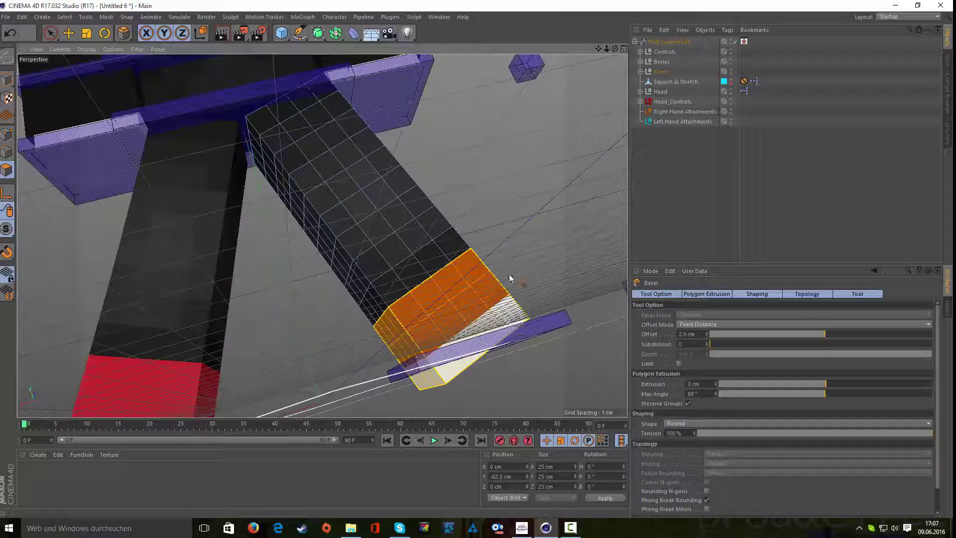
{"action": "mouse_move", "coordinate": [509, 274]}
{"action": "left_mouse_down", "text": "alt"}
{"action": "mouse_move", "coordinate": [449, 330]}
{"action": "mouse_move", "coordinate": [483, 354]}
{"action": "left_mouse_up", "text": "alt"}
{"action": "key", "text": "space"}
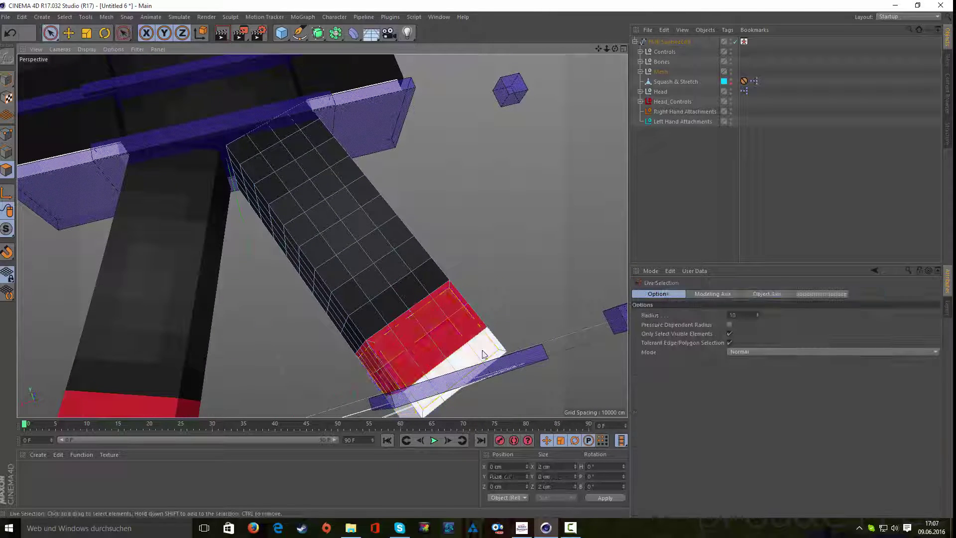
- Extrude and bevel-inset the sneaker's toe polygons, then reselect the right leg
{"action": "left_click_drag", "start_coordinate": [423, 407], "coordinate": [434, 371], "text": "alt"}
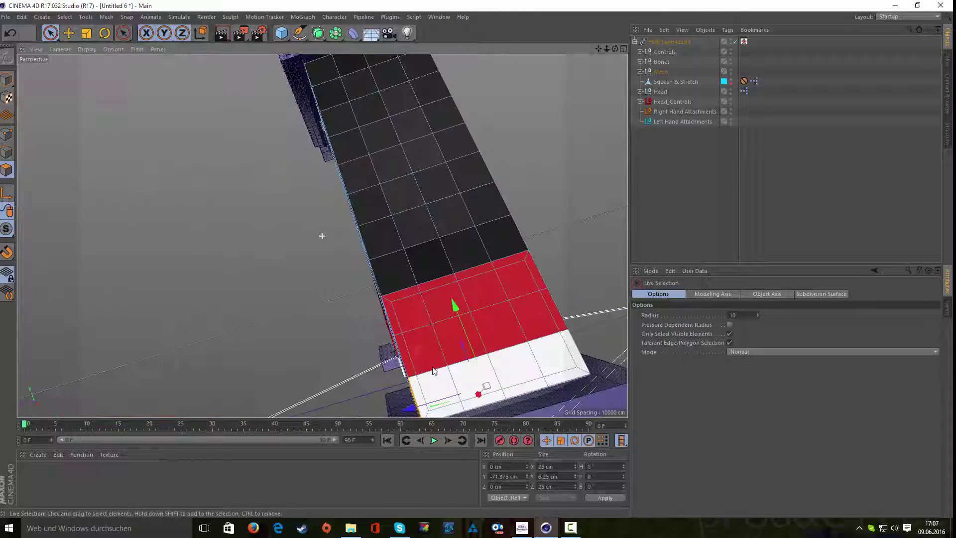
{"action": "left_click_drag", "start_coordinate": [434, 410], "coordinate": [408, 355], "text": "alt"}
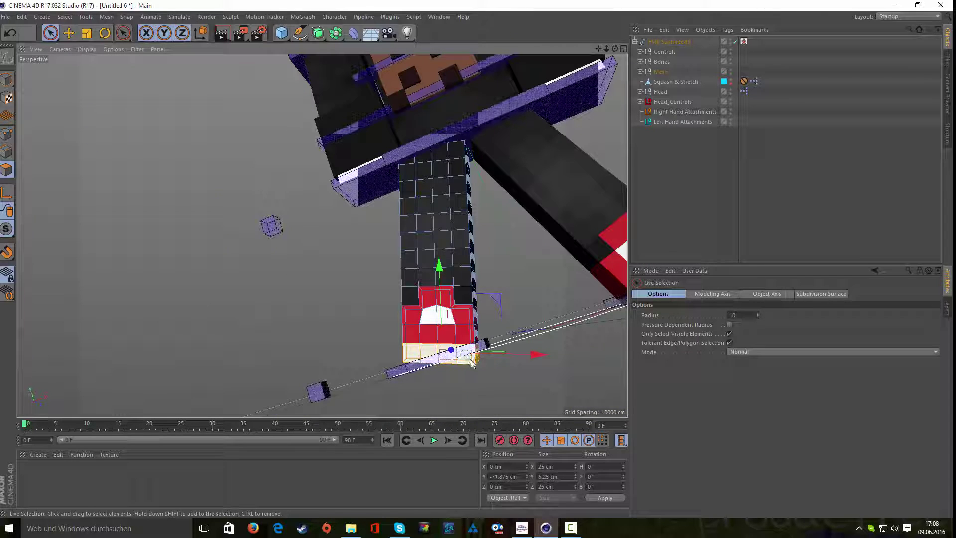
{"action": "right_click", "coordinate": [436, 320]}
{"action": "left_click", "coordinate": [424, 316]}
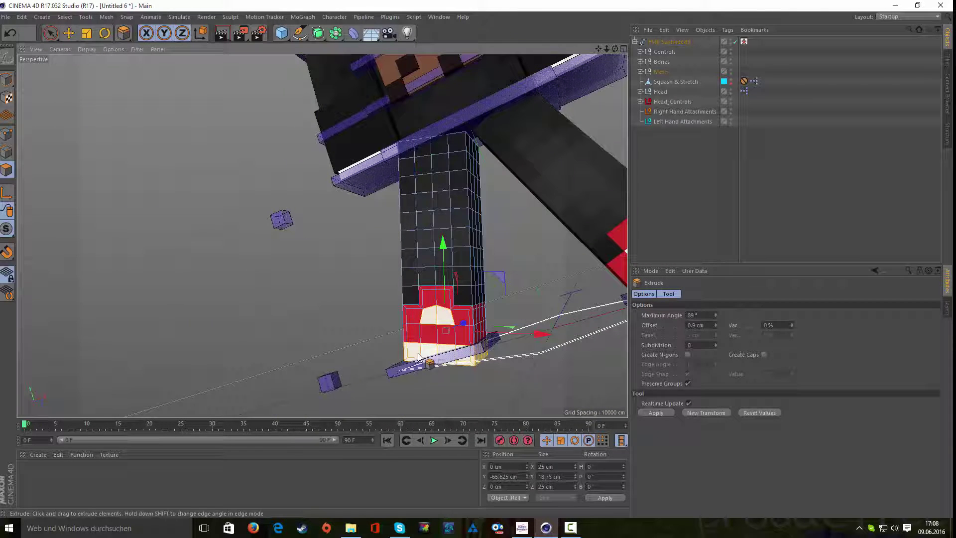
{"action": "key", "text": "m"}
{"action": "key", "text": "s"}
{"action": "left_click_drag", "start_coordinate": [411, 351], "coordinate": [42, 86]}
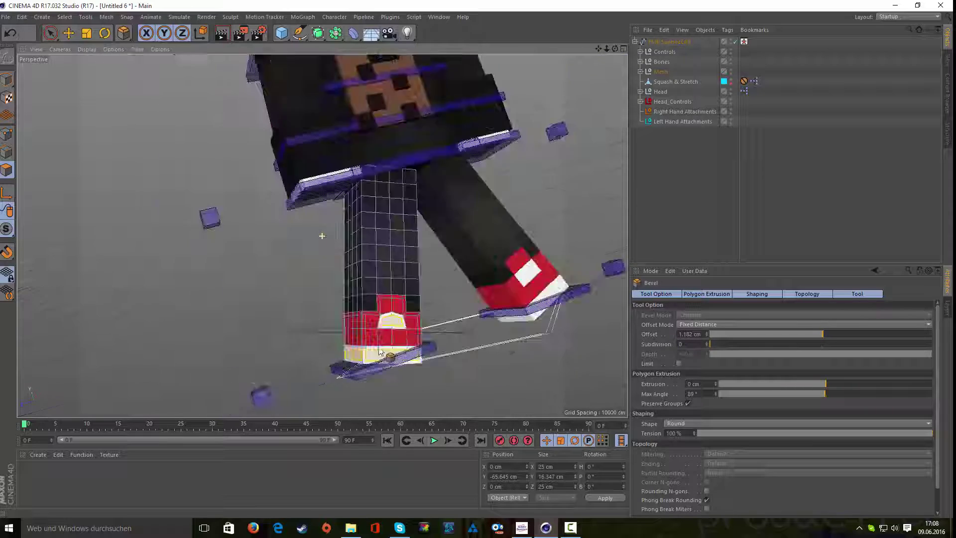
{"action": "left_click", "coordinate": [49, 33]}
{"action": "left_click", "coordinate": [288, 259]}
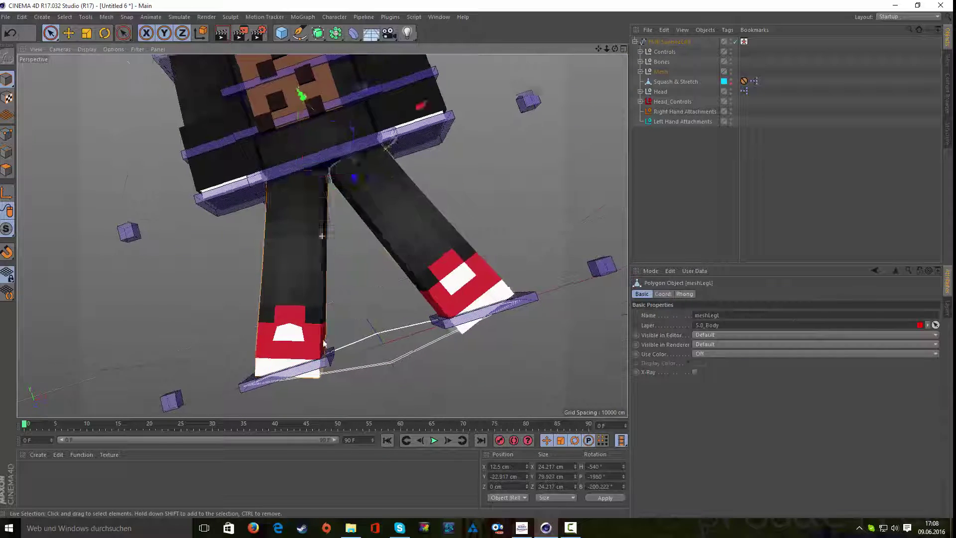
{"action": "left_click_drag", "start_coordinate": [289, 259], "coordinate": [347, 315], "text": "alt"}
- Undo the last two sneaker edits and try extruding the leg's bottom polygons
{"action": "key", "text": "ctrl+z"}
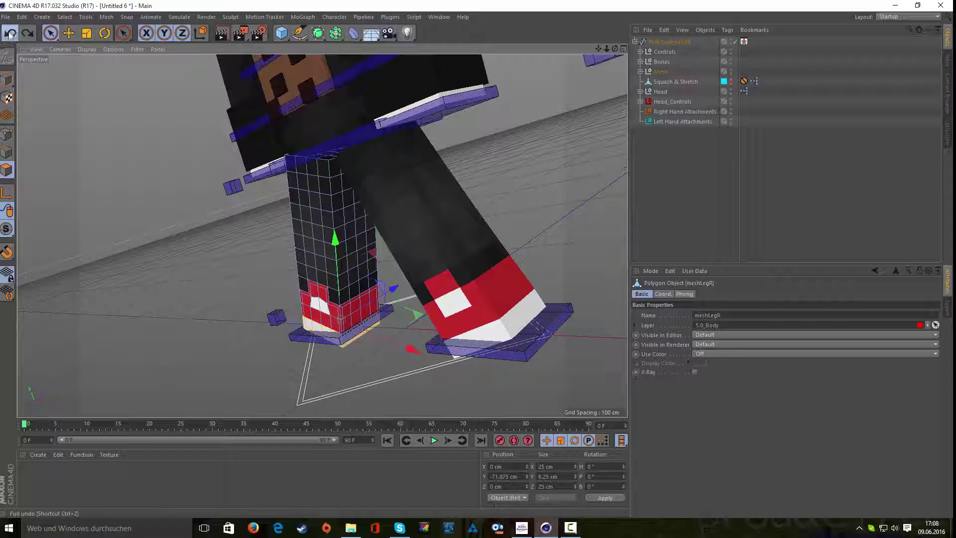
{"action": "key", "text": "ctrl+z"}
{"action": "right_click", "coordinate": [343, 318]}
{"action": "left_click", "coordinate": [357, 298]}
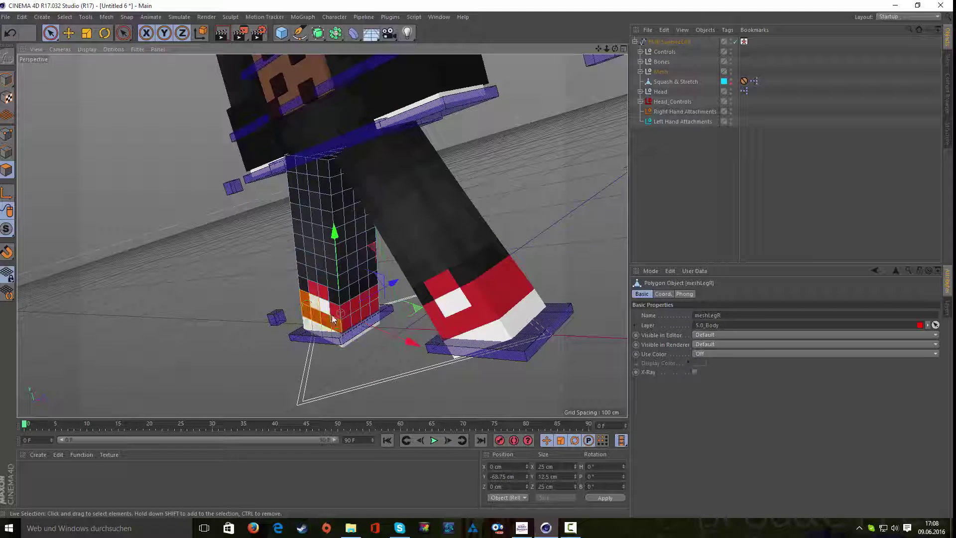
{"action": "left_click_drag", "start_coordinate": [250, 335], "coordinate": [428, 321], "text": "alt"}
- Select the sneaker's bottom polygons, trial an extrusion, then undo the selection
{"action": "left_click", "coordinate": [433, 318]}
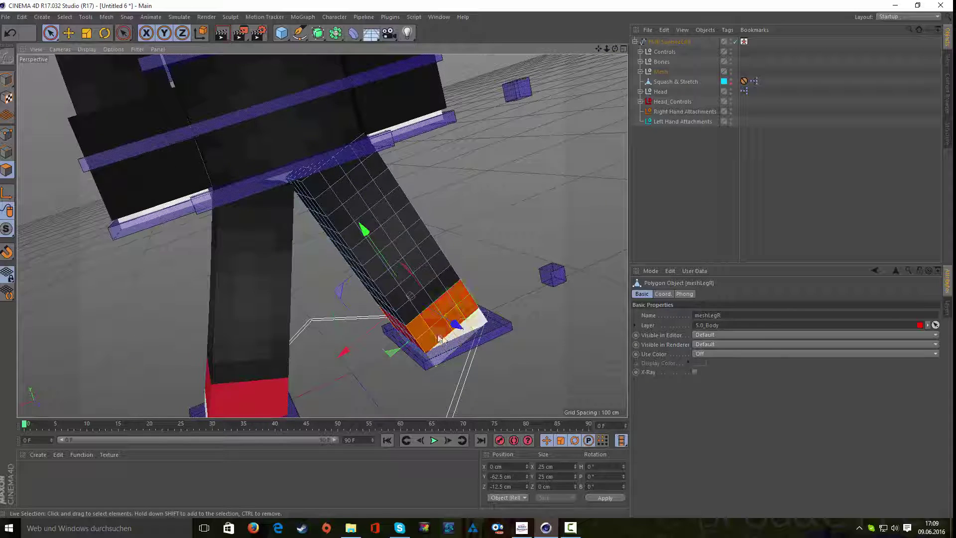
{"action": "right_click", "coordinate": [438, 321]}
{"action": "left_click", "coordinate": [469, 234]}
{"action": "key", "text": "space"}
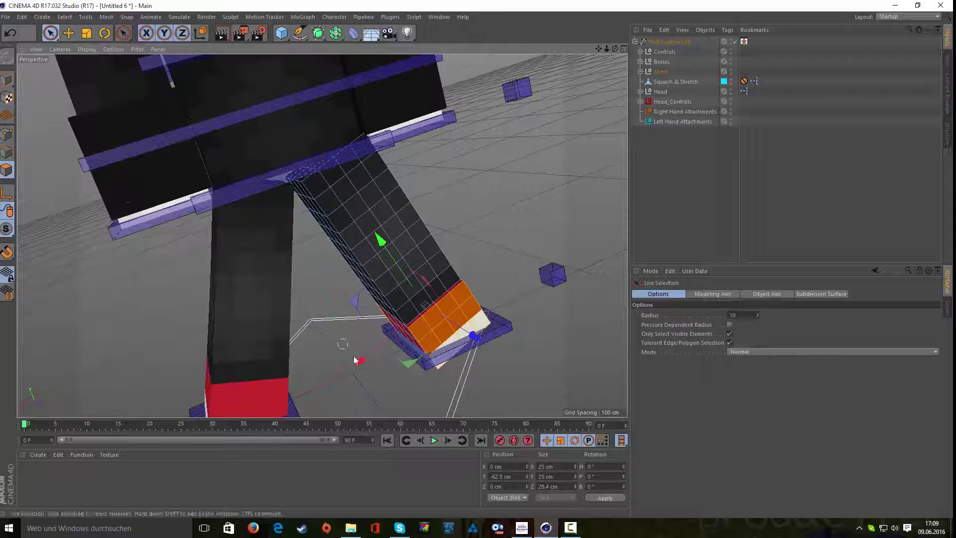
{"action": "left_click_drag", "start_coordinate": [431, 322], "coordinate": [382, 314], "text": "alt"}
{"action": "key", "text": "ctrl+z"}
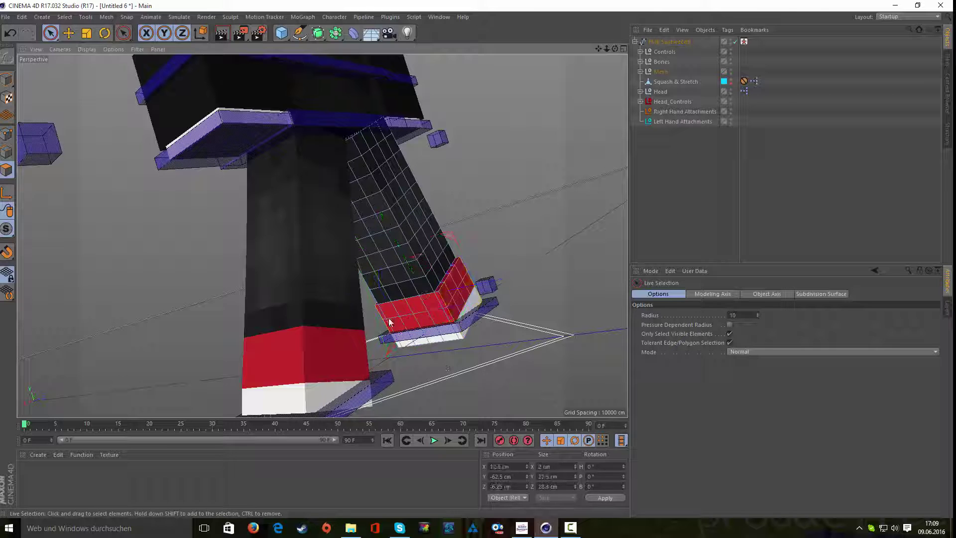
- Select the polygons across the front and base of the foot
{"action": "mouse_move", "coordinate": [438, 311]}
{"action": "left_mouse_down", "text": "alt"}
{"action": "mouse_move", "coordinate": [344, 311]}
{"action": "mouse_move", "coordinate": [373, 354]}
{"action": "left_mouse_up", "text": "alt"}
{"action": "mouse_move", "coordinate": [292, 378]}
{"action": "left_mouse_down", "text": "alt"}
{"action": "mouse_move", "coordinate": [379, 319]}
{"action": "mouse_move", "coordinate": [361, 338]}
{"action": "mouse_move", "coordinate": [330, 339]}
{"action": "left_mouse_up", "text": "alt"}
{"action": "left_click", "coordinate": [330, 339]}
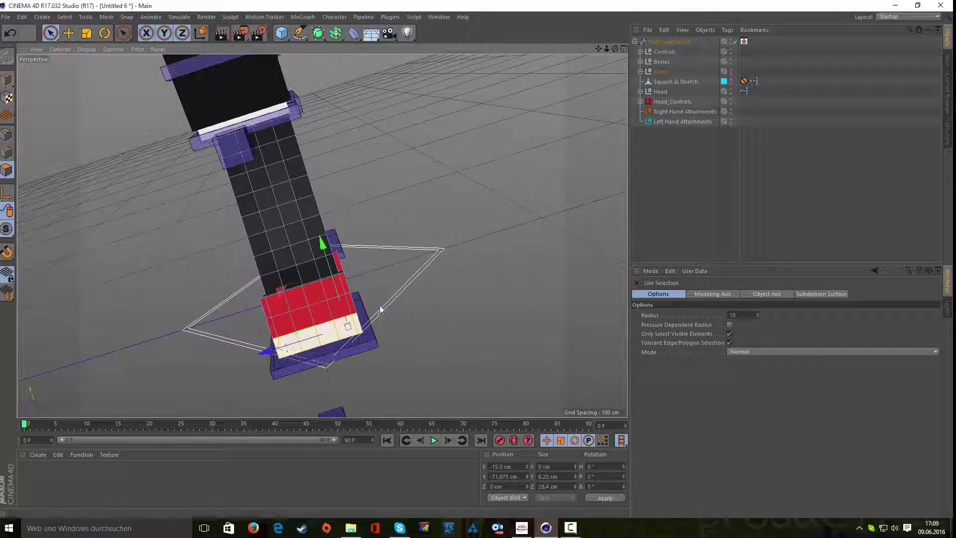
{"action": "mouse_move", "coordinate": [380, 310]}
{"action": "left_mouse_down", "text": "alt"}
{"action": "mouse_move", "coordinate": [320, 299]}
{"action": "mouse_move", "coordinate": [522, 283]}
{"action": "left_mouse_up", "text": "alt"}
{"action": "left_click", "coordinate": [522, 283], "text": "shift"}
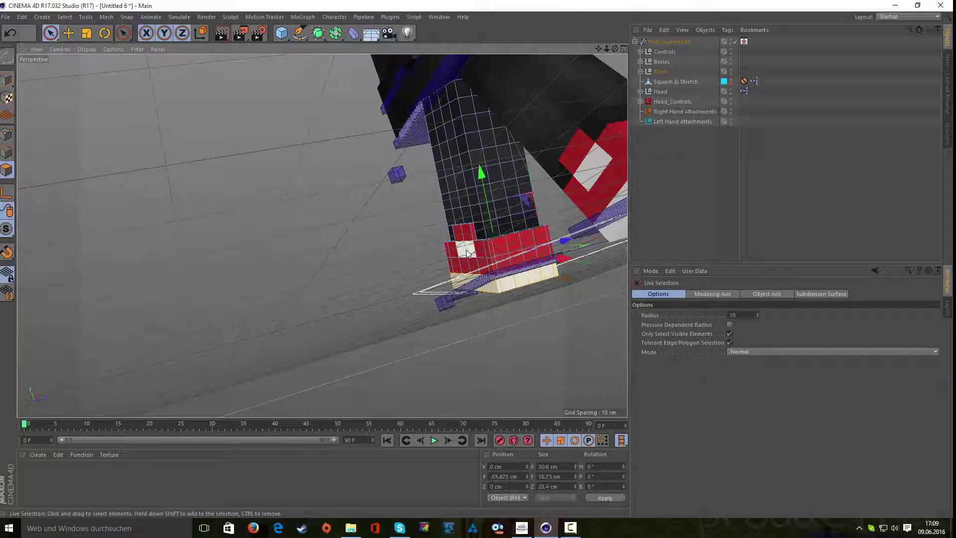
{"action": "left_click_drag", "start_coordinate": [467, 254], "coordinate": [319, 199], "text": "alt"}
- Bevel the selected foot-base polygons outward, then apply Extrude to them
{"action": "right_click", "coordinate": [214, 122]}
{"action": "left_click", "coordinate": [243, 324]}
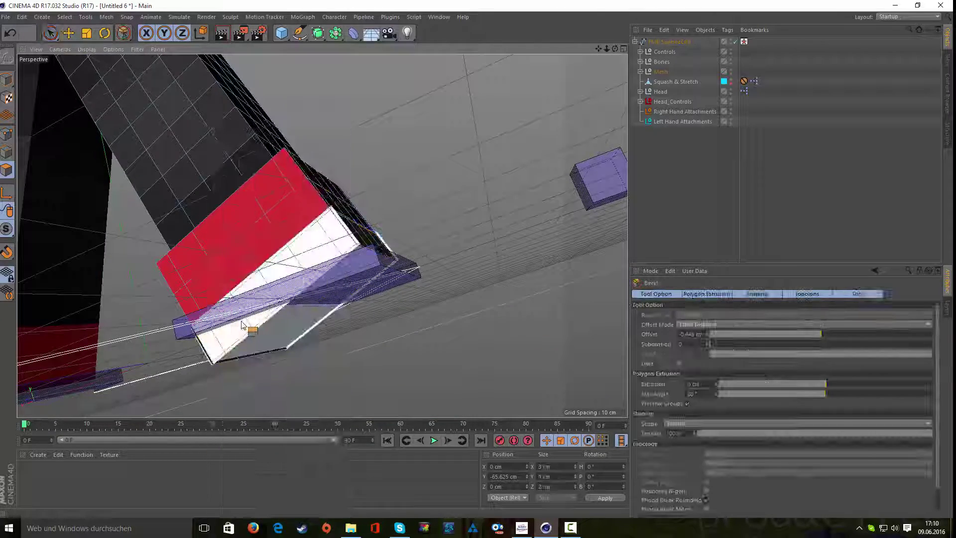
{"action": "mouse_move", "coordinate": [242, 324]}
{"action": "left_mouse_down"}
{"action": "mouse_move", "coordinate": [229, 331]}
{"action": "mouse_move", "coordinate": [359, 390]}
{"action": "mouse_move", "coordinate": [401, 342]}
{"action": "left_mouse_up"}
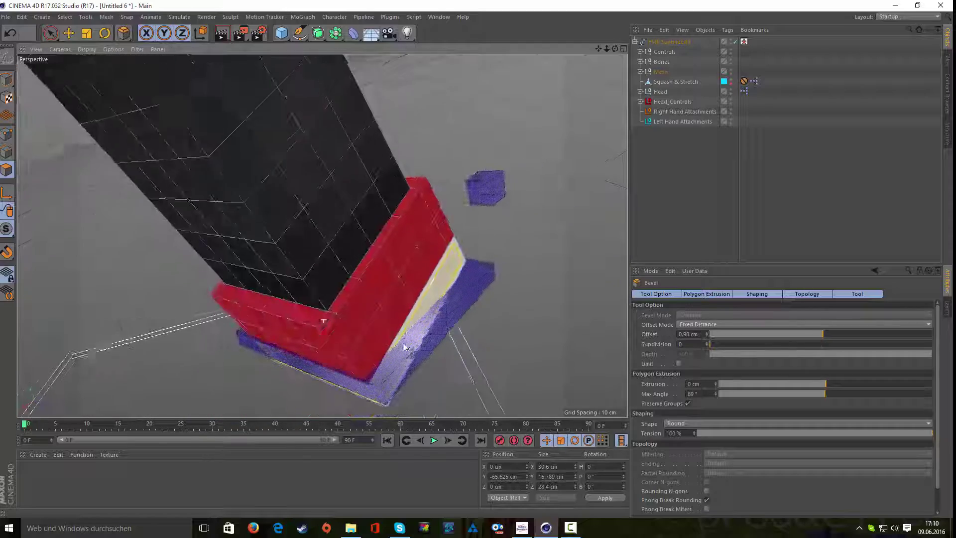
{"action": "right_click", "coordinate": [428, 289]}
{"action": "left_click", "coordinate": [448, 288]}
{"action": "mouse_move", "coordinate": [493, 246]}
{"action": "left_mouse_down", "text": "alt"}
{"action": "mouse_move", "coordinate": [284, 335]}
{"action": "mouse_move", "coordinate": [207, 342]}
{"action": "left_mouse_up", "text": "alt"}
{"action": "left_click", "coordinate": [6, 80]}
- Select faces on the sneaker's side, try an extrusion with D, then undo it
{"action": "left_click", "coordinate": [7, 169]}
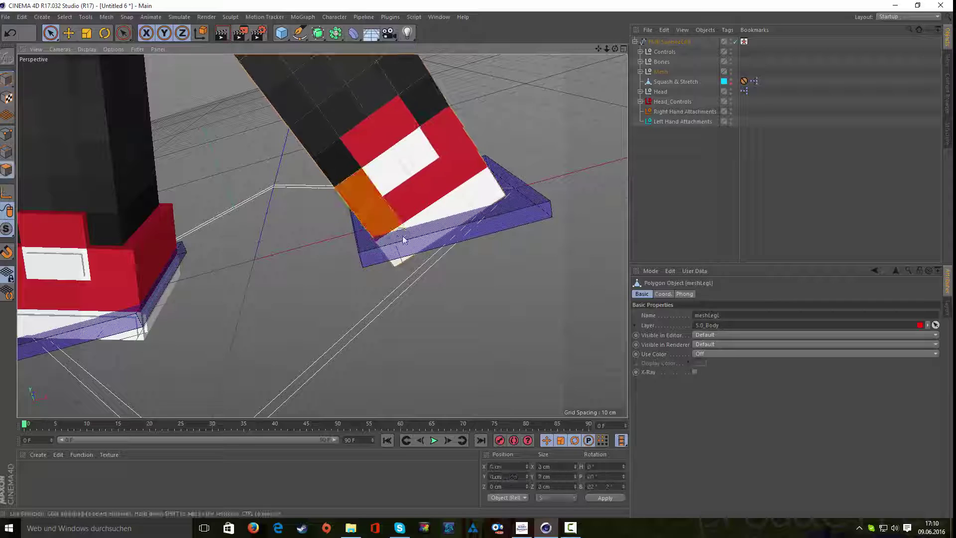
{"action": "mouse_move", "coordinate": [364, 202]}
{"action": "left_mouse_down"}
{"action": "mouse_move", "coordinate": [438, 169]}
{"action": "mouse_move", "coordinate": [448, 215]}
{"action": "left_mouse_up"}
{"action": "scroll", "coordinate": [435, 284], "scroll_direction": "up", "scroll_amount": 3}
{"action": "mouse_move", "coordinate": [435, 284]}
{"action": "left_mouse_down"}
{"action": "mouse_move", "coordinate": [408, 324]}
{"action": "mouse_move", "coordinate": [349, 224]}
{"action": "mouse_move", "coordinate": [358, 234]}
{"action": "mouse_move", "coordinate": [550, 225]}
{"action": "mouse_move", "coordinate": [448, 189]}
{"action": "mouse_move", "coordinate": [471, 302]}
{"action": "left_mouse_up"}
{"action": "key", "text": "d"}
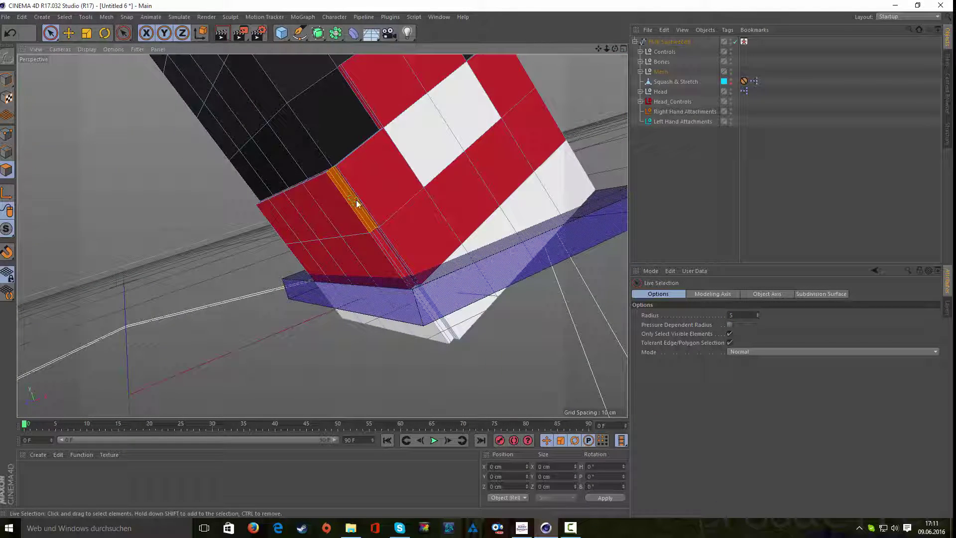
{"action": "key", "text": "ctrl+z"}
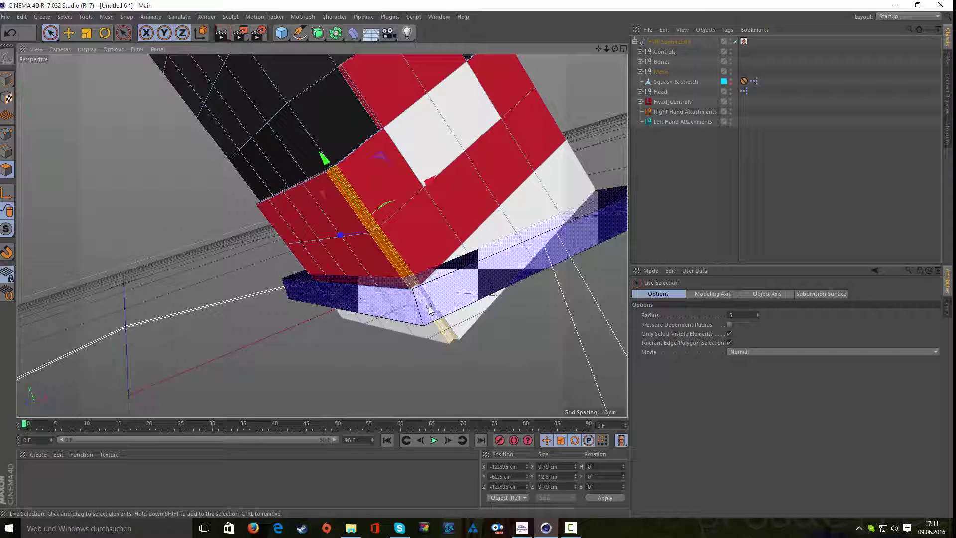
- Reselect the vertical strip of faces along the sneaker's front corner and inspect it
{"action": "left_click_drag", "start_coordinate": [432, 309], "coordinate": [425, 197], "text": "alt"}
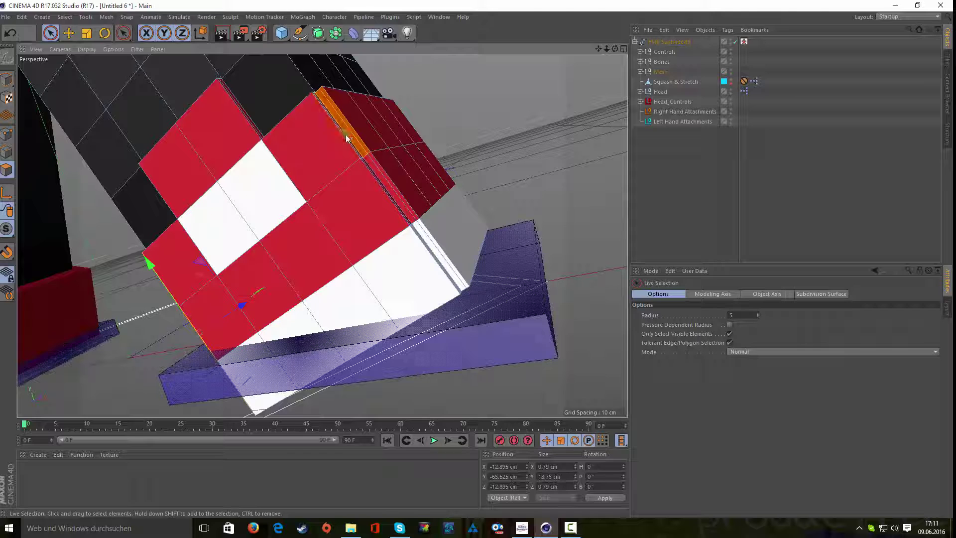
{"action": "key", "text": "ctrl+z"}
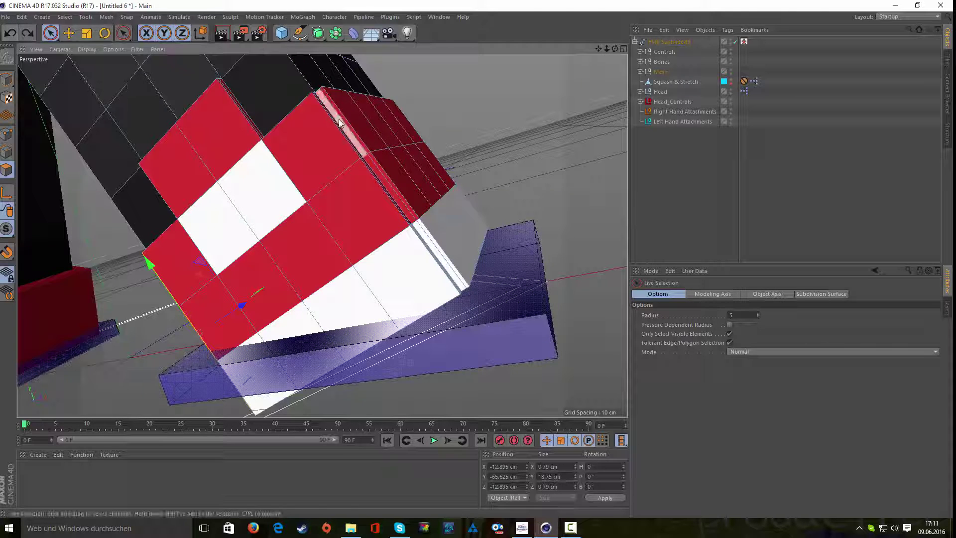
{"action": "left_click_drag", "start_coordinate": [542, 186], "coordinate": [349, 184], "text": "alt"}
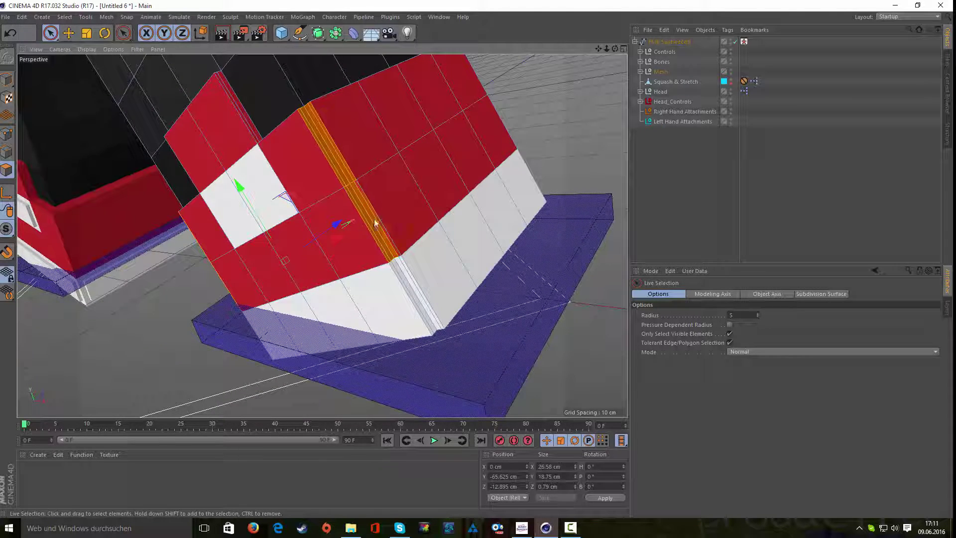
{"action": "mouse_move", "coordinate": [411, 283]}
{"action": "left_mouse_down", "text": "alt"}
{"action": "mouse_move", "coordinate": [408, 186]}
{"action": "mouse_move", "coordinate": [375, 191]}
{"action": "left_mouse_up", "text": "alt"}
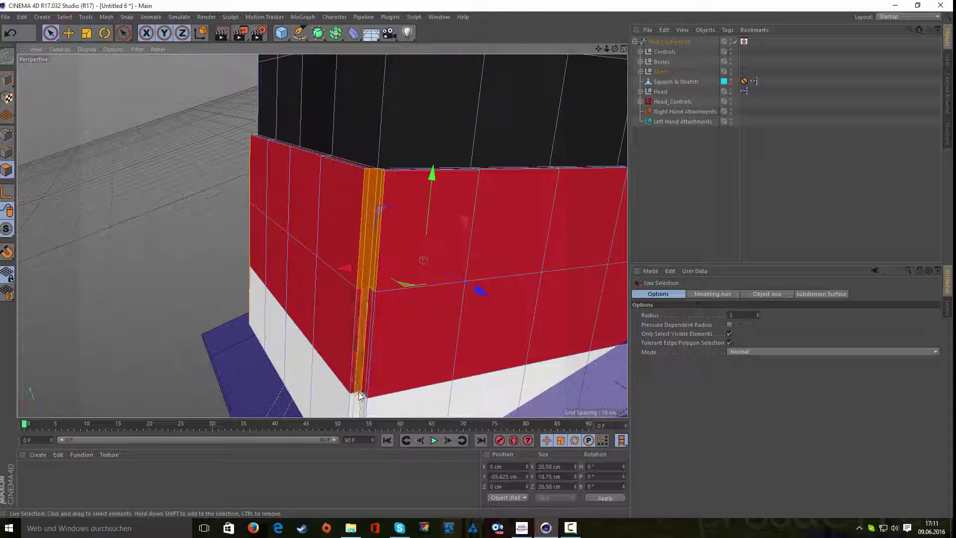
{"action": "mouse_move", "coordinate": [413, 299]}
{"action": "left_mouse_down", "text": "alt"}
{"action": "mouse_move", "coordinate": [537, 274]}
{"action": "mouse_move", "coordinate": [460, 266]}
{"action": "left_mouse_up", "text": "alt"}
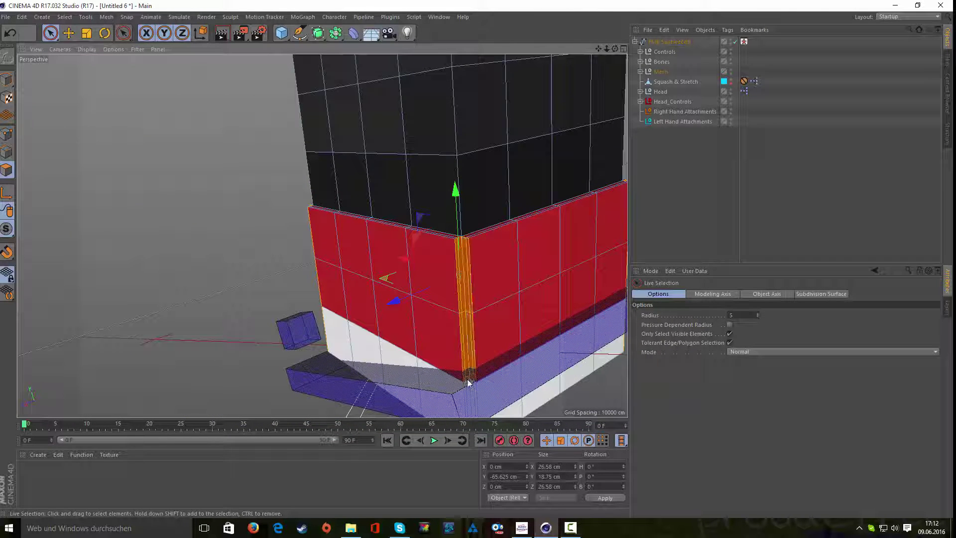
{"action": "mouse_move", "coordinate": [476, 382]}
{"action": "left_mouse_down", "text": "alt"}
{"action": "mouse_move", "coordinate": [554, 274]}
{"action": "mouse_move", "coordinate": [310, 124]}
{"action": "left_mouse_up", "text": "alt"}
- Try extruding the corner strip, then undo the extrusion
{"action": "right_click", "coordinate": [309, 124]}
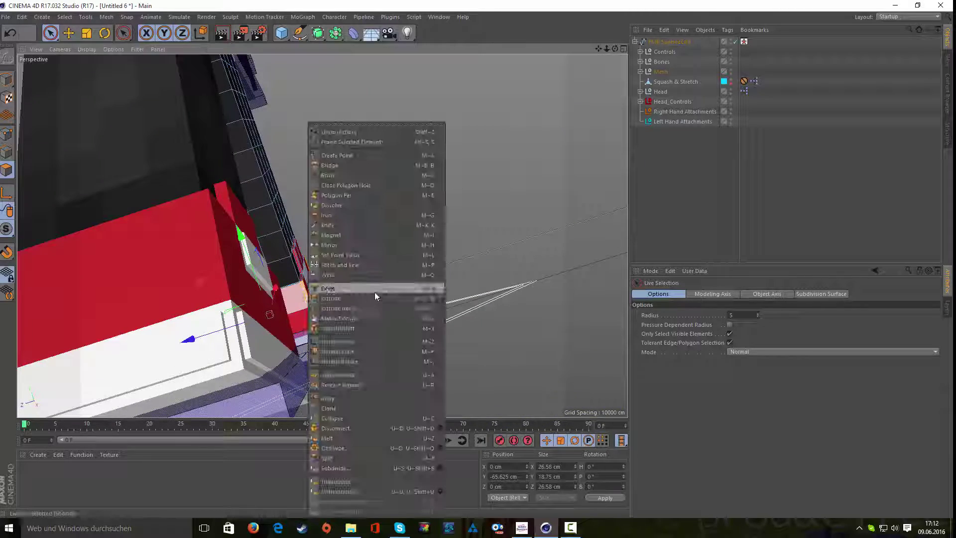
{"action": "left_click", "coordinate": [374, 291]}
{"action": "left_click_drag", "start_coordinate": [313, 310], "coordinate": [287, 315], "text": "alt"}
{"action": "key", "text": "ctrl+z"}
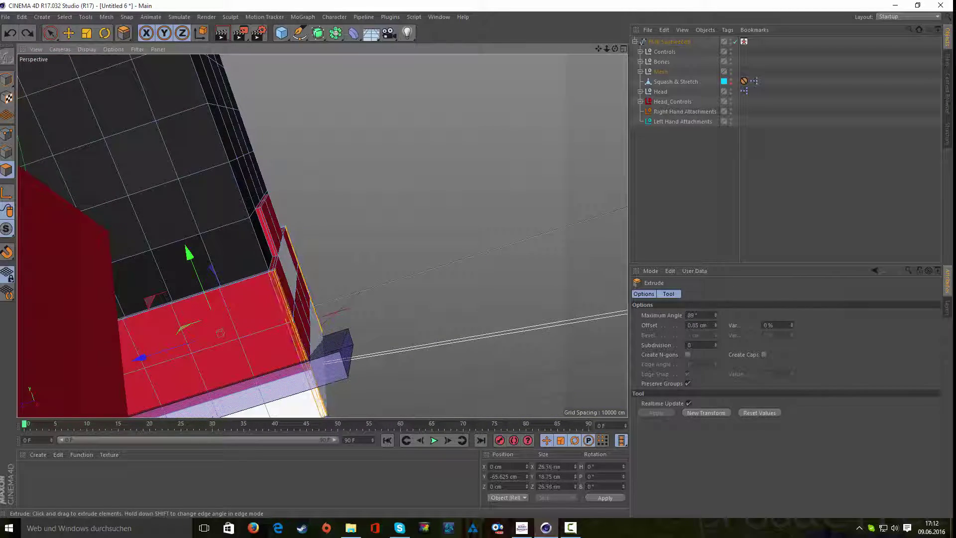
{"action": "mouse_move", "coordinate": [351, 273]}
{"action": "left_mouse_down", "text": "alt"}
{"action": "mouse_move", "coordinate": [349, 335]}
{"action": "mouse_move", "coordinate": [245, 315]}
{"action": "mouse_move", "coordinate": [300, 263]}
{"action": "left_mouse_up", "text": "alt"}
{"action": "key", "text": "space"}
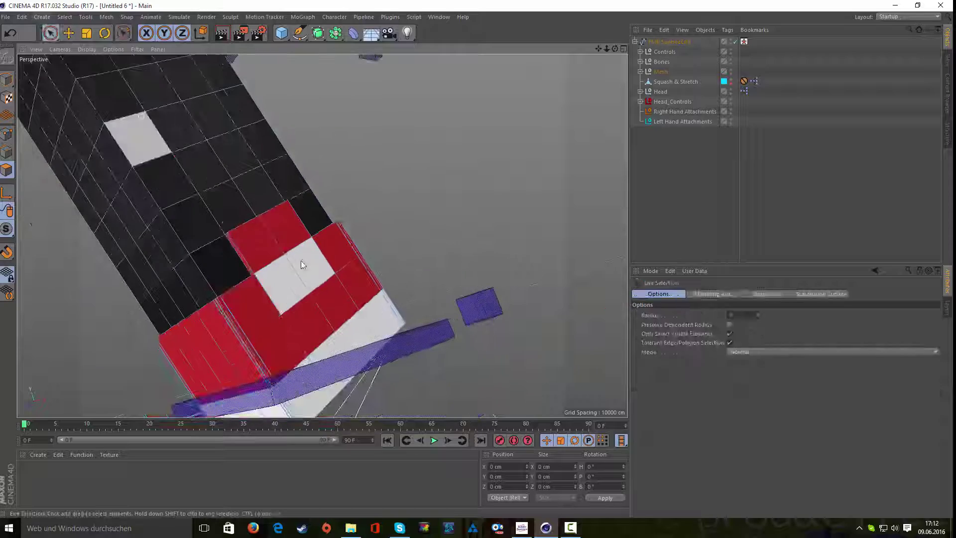
- Bevel the white sole faces and give them a slight extrusion
{"action": "left_click_drag", "start_coordinate": [338, 362], "coordinate": [363, 333], "text": "alt"}
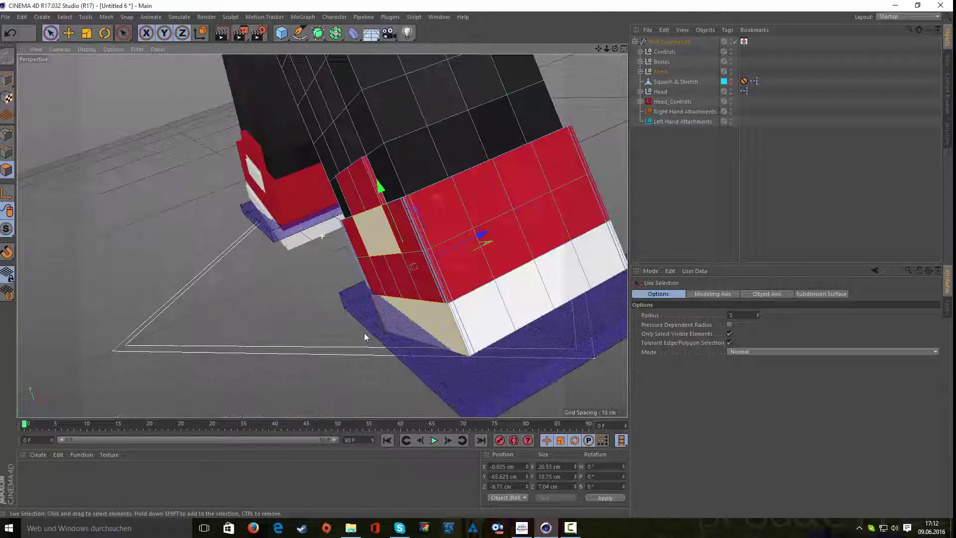
{"action": "scroll", "coordinate": [398, 299], "scroll_direction": "up", "scroll_amount": 3}
{"action": "mouse_move", "coordinate": [150, 150]}
{"action": "left_mouse_down", "text": "alt"}
{"action": "mouse_move", "coordinate": [538, 359]}
{"action": "mouse_move", "coordinate": [508, 393]}
{"action": "left_mouse_up", "text": "alt"}
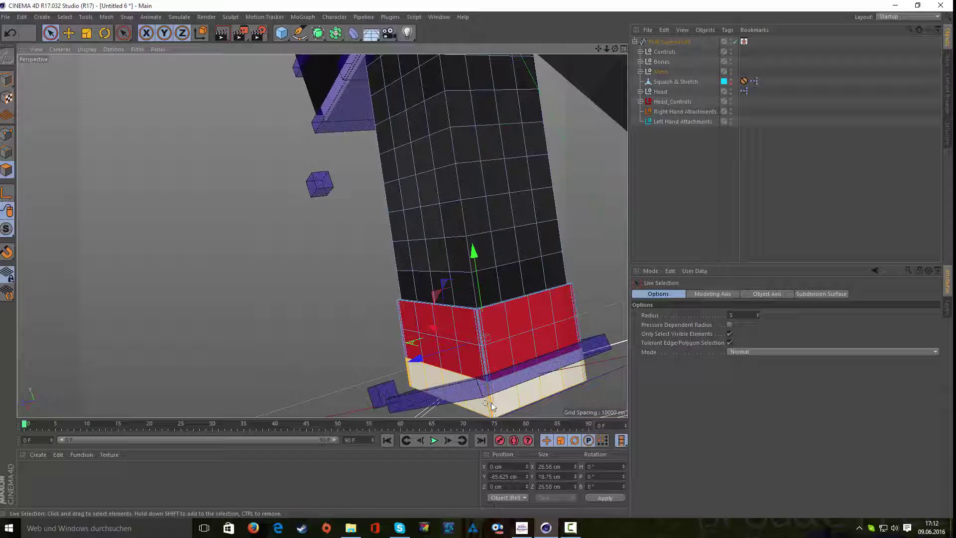
{"action": "right_click", "coordinate": [508, 393]}
{"action": "left_click", "coordinate": [515, 403]}
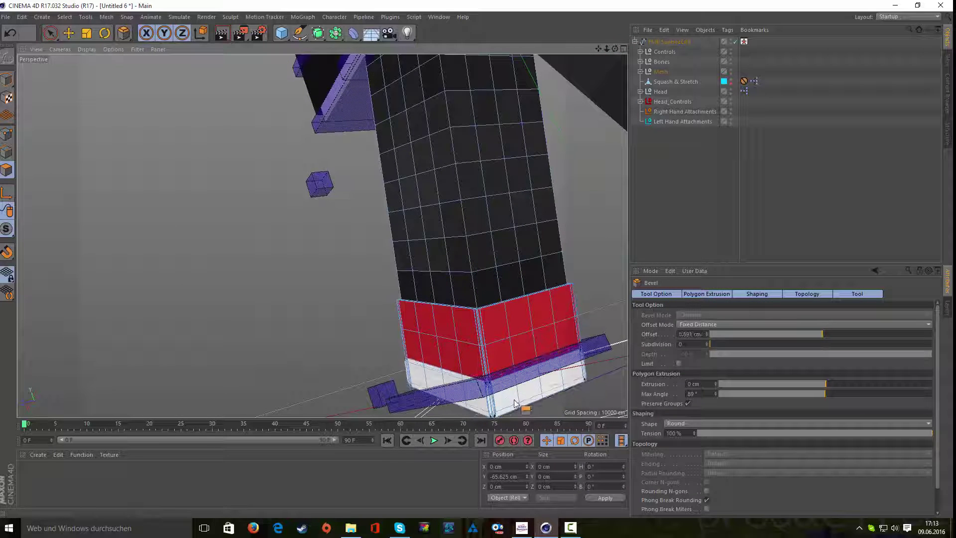
{"action": "key", "text": "d"}
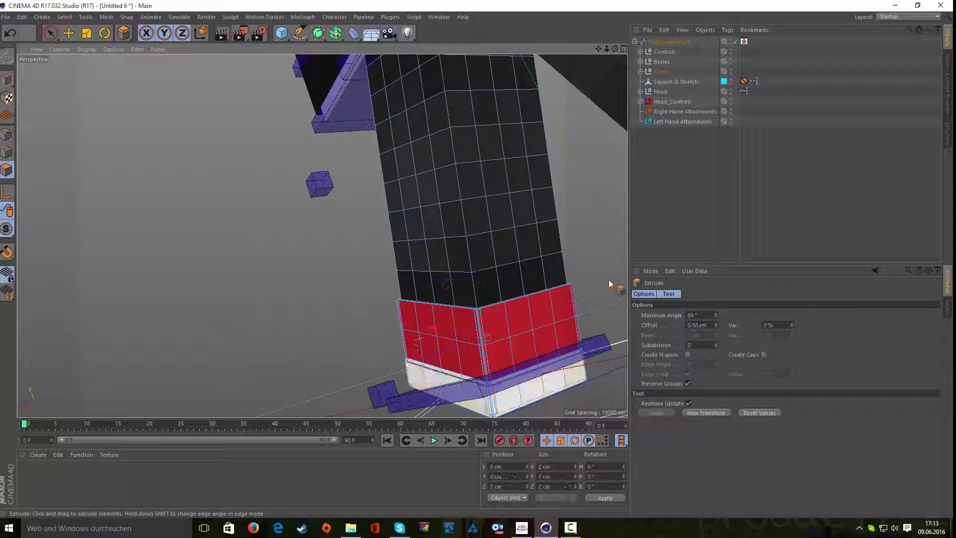
{"action": "scroll", "coordinate": [435, 327], "scroll_direction": "up", "scroll_amount": 3}
{"action": "scroll", "coordinate": [435, 327], "scroll_direction": "down", "scroll_amount": 6}
- Return to the Move tool and undo the leg pose back to rest
{"action": "key", "text": "e"}
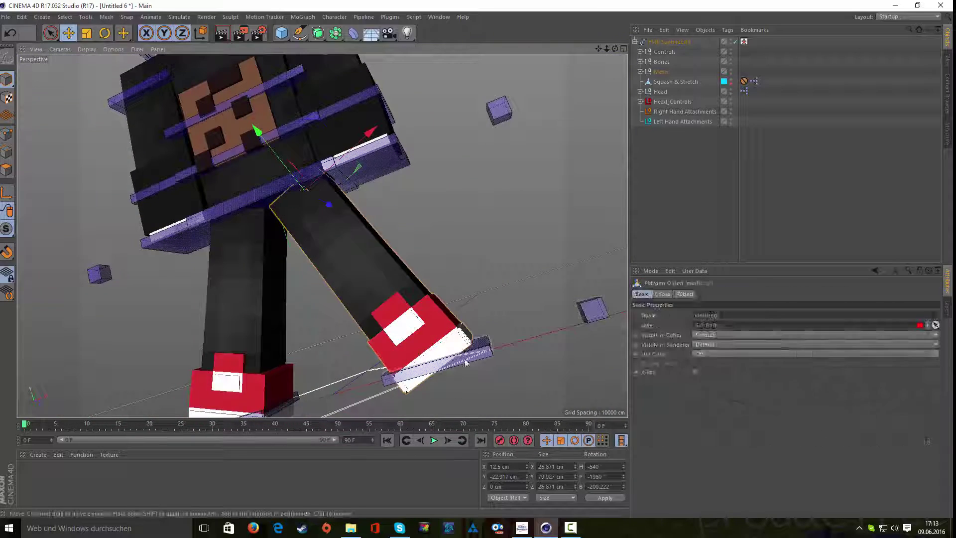
{"action": "key", "text": "ctrl+z"}
{"action": "key", "text": "ctrl+z"}
{"action": "key", "text": "ctrl+z"}
{"action": "key", "text": "ctrl+z"}
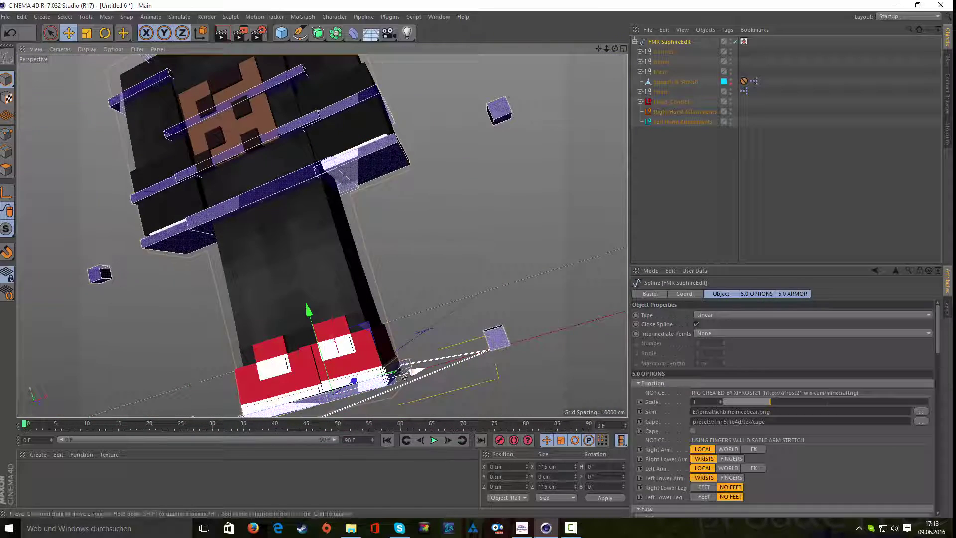
{"action": "key", "text": "ctrl+z"}
- Undo the last leg pose change and raise the selected control about 9 cm
{"action": "key", "text": "ctrl+z"}
{"action": "key", "text": "ctrl+z"}
{"action": "key", "text": "ctrl+z"}
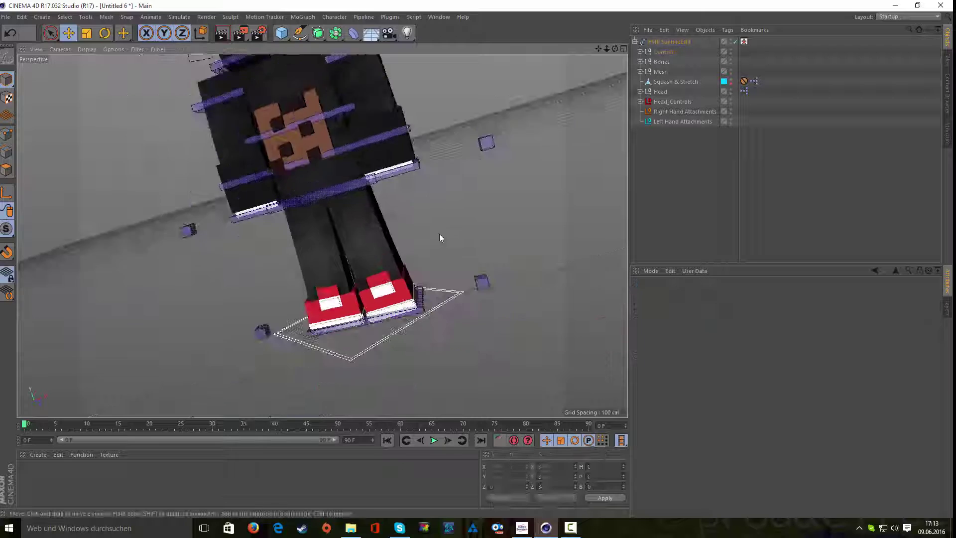
{"action": "key", "text": "ctrl+z"}
{"action": "key", "text": "ctrl+z"}
{"action": "left_click", "coordinate": [366, 165]}
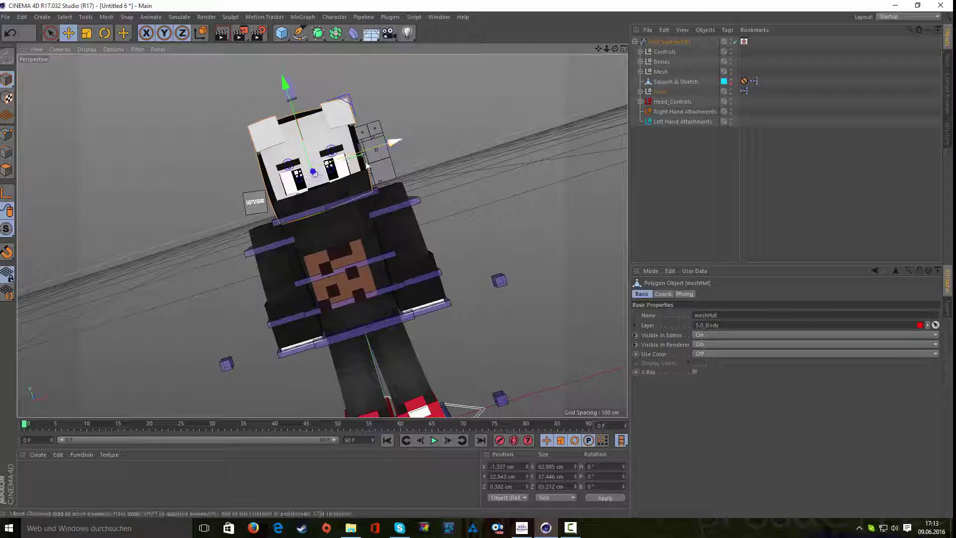
{"action": "scroll", "coordinate": [388, 156], "scroll_direction": "down", "scroll_amount": 3}
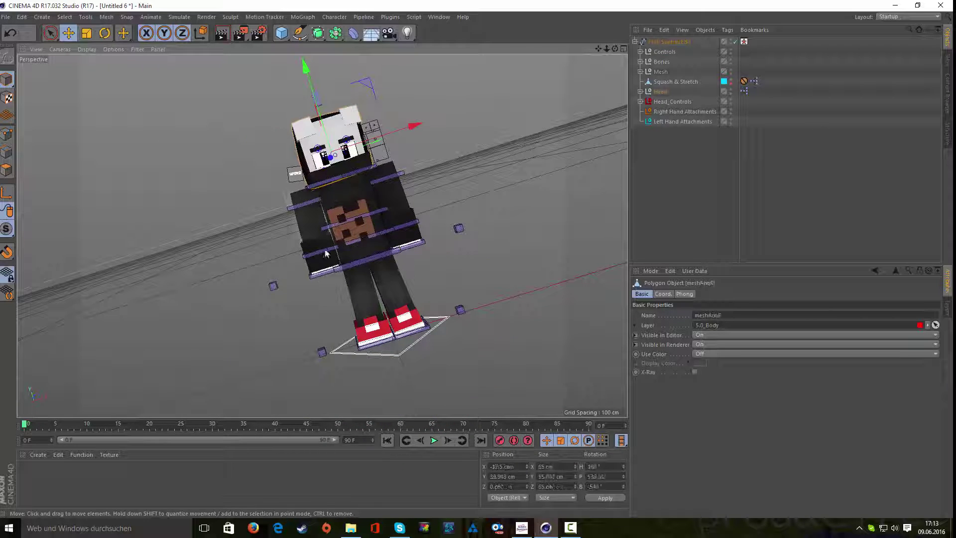
{"action": "key", "text": "shift+F4"}
{"action": "scroll", "coordinate": [309, 224], "scroll_direction": "up", "scroll_amount": 2}
{"action": "left_click_drag", "start_coordinate": [302, 269], "coordinate": [299, 258]}
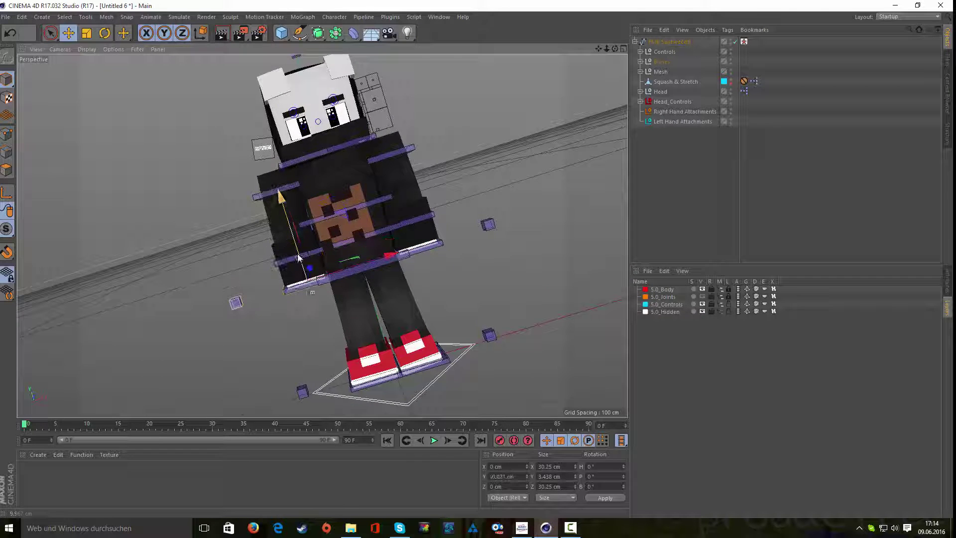
- Try tilting a body control about 18 degrees, then undo the tilt
{"action": "key", "text": "r"}
{"action": "left_click", "coordinate": [405, 263]}
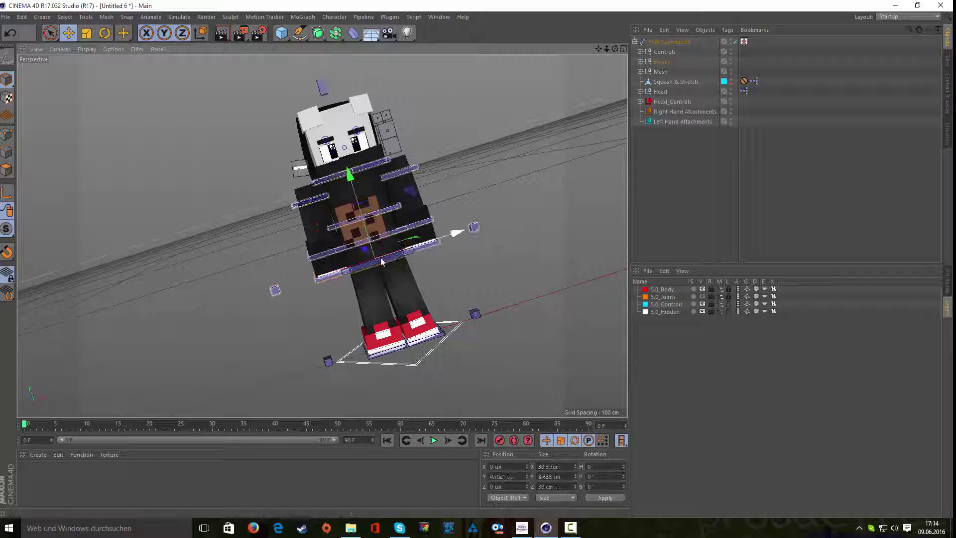
{"action": "mouse_move", "coordinate": [405, 263]}
{"action": "left_mouse_down"}
{"action": "mouse_move", "coordinate": [378, 242]}
{"action": "mouse_move", "coordinate": [322, 225]}
{"action": "left_mouse_up"}
{"action": "key", "text": "ctrl+z"}
{"action": "key", "text": "e"}
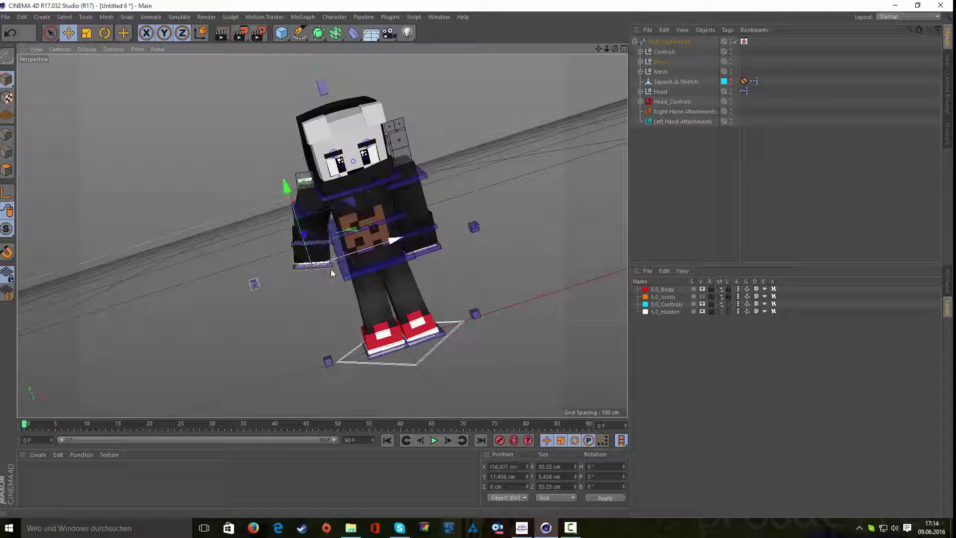
- Raise the arm and move the hand up into a new pose
{"action": "left_click_drag", "start_coordinate": [331, 272], "coordinate": [319, 220], "text": "alt"}
{"action": "left_click", "coordinate": [319, 214]}
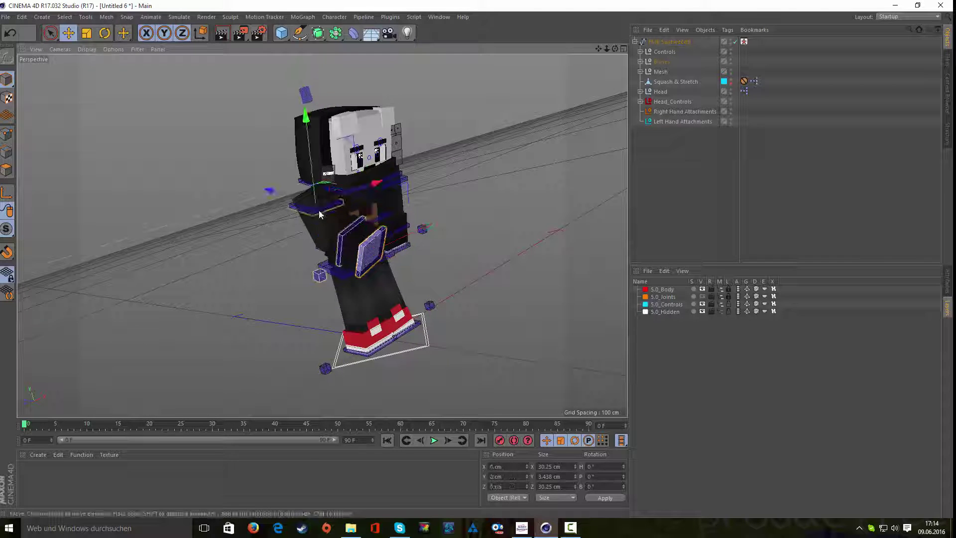
{"action": "left_click_drag", "start_coordinate": [274, 197], "coordinate": [299, 170]}
{"action": "key", "text": "e"}
{"action": "left_click", "coordinate": [410, 205]}
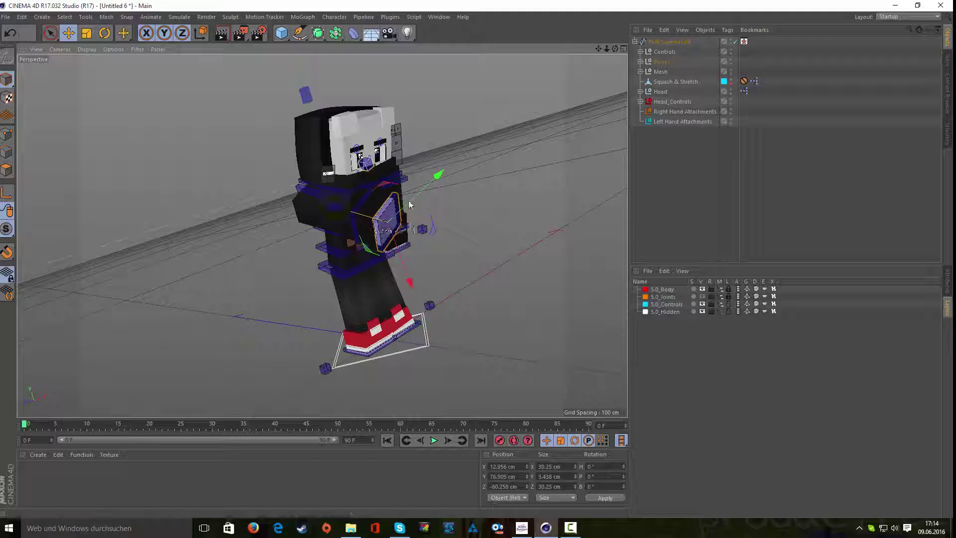
{"action": "left_click", "coordinate": [381, 222]}
{"action": "mouse_move", "coordinate": [432, 273]}
{"action": "left_mouse_down", "text": "alt"}
{"action": "mouse_move", "coordinate": [371, 238]}
{"action": "mouse_move", "coordinate": [361, 194]}
{"action": "left_mouse_up", "text": "alt"}
{"action": "mouse_move", "coordinate": [267, 215]}
{"action": "left_mouse_down"}
{"action": "mouse_move", "coordinate": [357, 148]}
{"action": "mouse_move", "coordinate": [380, 235]}
{"action": "mouse_move", "coordinate": [522, 302]}
{"action": "mouse_move", "coordinate": [313, 259]}
{"action": "mouse_move", "coordinate": [392, 268]}
{"action": "left_mouse_up"}
- Swing the arm out to the right and lift the left foot up and forward
{"action": "key", "text": "r"}
{"action": "left_click", "coordinate": [311, 261]}
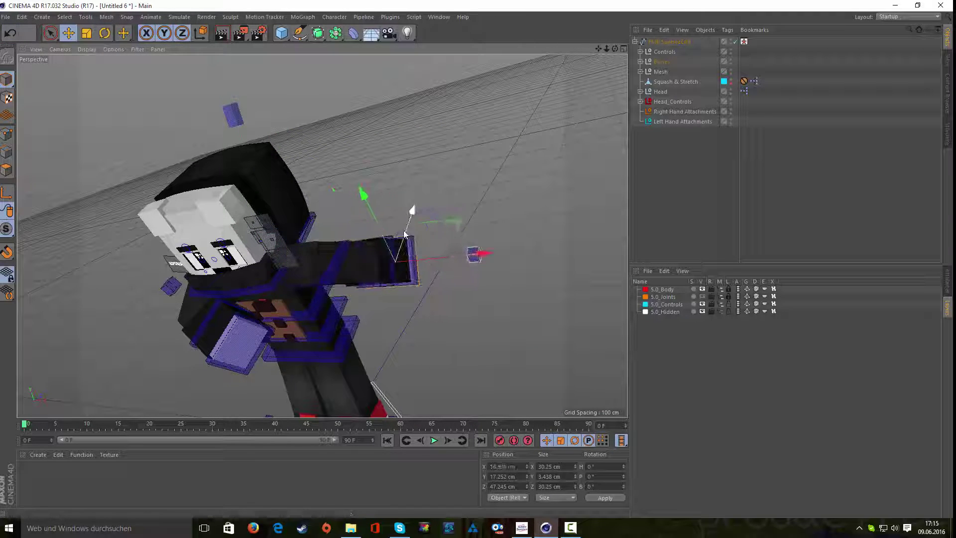
{"action": "key", "text": "e"}
{"action": "mouse_move", "coordinate": [384, 335]}
{"action": "left_mouse_down", "text": "alt"}
{"action": "mouse_move", "coordinate": [348, 359]}
{"action": "mouse_move", "coordinate": [412, 309]}
{"action": "mouse_move", "coordinate": [378, 298]}
{"action": "mouse_move", "coordinate": [369, 279]}
{"action": "mouse_move", "coordinate": [408, 299]}
{"action": "left_mouse_up", "text": "alt"}
{"action": "left_click", "coordinate": [352, 361]}
{"action": "mouse_move", "coordinate": [344, 394]}
{"action": "left_mouse_down"}
{"action": "mouse_move", "coordinate": [223, 353]}
{"action": "mouse_move", "coordinate": [198, 318]}
{"action": "mouse_move", "coordinate": [217, 314]}
{"action": "mouse_move", "coordinate": [189, 273]}
{"action": "mouse_move", "coordinate": [274, 271]}
{"action": "mouse_move", "coordinate": [299, 235]}
{"action": "mouse_move", "coordinate": [315, 237]}
{"action": "left_mouse_up"}
- Twist the upper body with the chest control and select the whole character rig
{"action": "left_click", "coordinate": [275, 271]}
{"action": "key", "text": "r"}
{"action": "left_click", "coordinate": [300, 234]}
{"action": "mouse_move", "coordinate": [273, 202]}
{"action": "left_mouse_down"}
{"action": "mouse_move", "coordinate": [374, 214]}
{"action": "mouse_move", "coordinate": [348, 210]}
{"action": "mouse_move", "coordinate": [398, 229]}
{"action": "left_mouse_up"}
{"action": "left_click", "coordinate": [318, 355]}
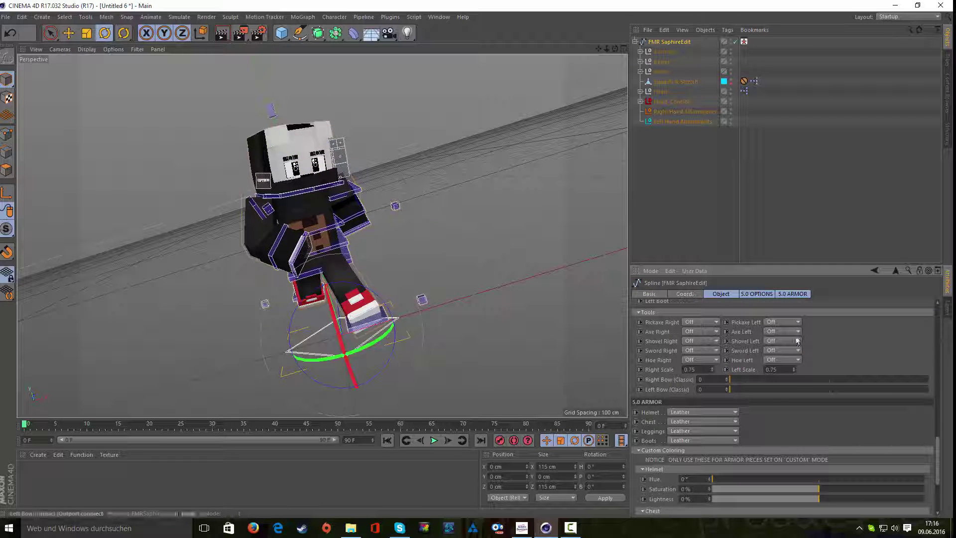
- Give the left hand a sword from the rig options and angle the arm holding it
{"action": "left_click", "coordinate": [777, 398]}
{"action": "left_click", "coordinate": [379, 209]}
{"action": "mouse_move", "coordinate": [378, 209]}
{"action": "left_mouse_down"}
{"action": "mouse_move", "coordinate": [398, 237]}
{"action": "mouse_move", "coordinate": [393, 202]}
{"action": "mouse_move", "coordinate": [381, 227]}
{"action": "mouse_move", "coordinate": [349, 226]}
{"action": "mouse_move", "coordinate": [371, 234]}
{"action": "mouse_move", "coordinate": [504, 205]}
{"action": "mouse_move", "coordinate": [375, 239]}
{"action": "left_mouse_up"}
{"action": "key", "text": "e"}
{"action": "key", "text": "e"}
- Select the pixel sword, switch to Polygon mode and zoom in on it
{"action": "left_click", "coordinate": [403, 214]}
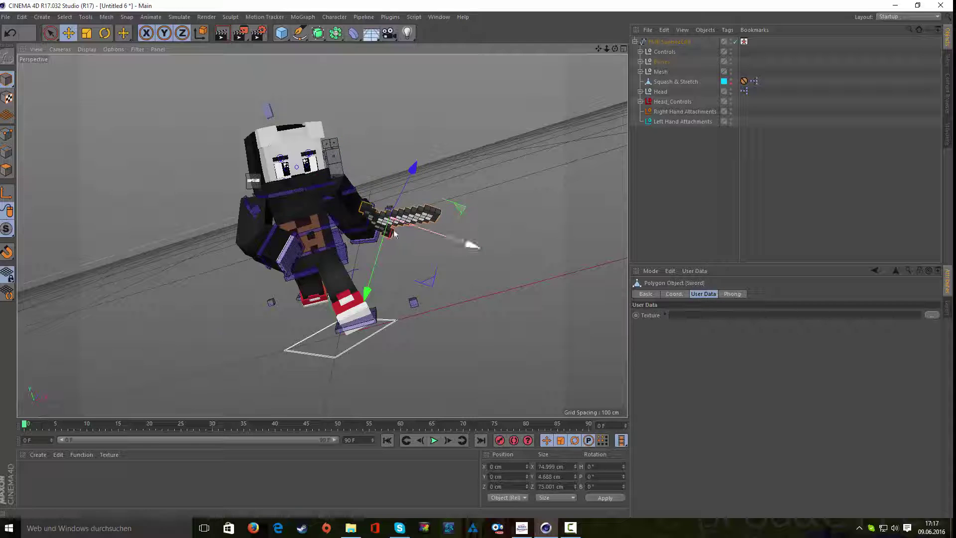
{"action": "scroll", "coordinate": [403, 214], "scroll_direction": "up", "scroll_amount": 5}
{"action": "key", "text": "space"}
{"action": "left_click", "coordinate": [7, 169]}
{"action": "scroll", "coordinate": [482, 202], "scroll_direction": "up", "scroll_amount": 3}
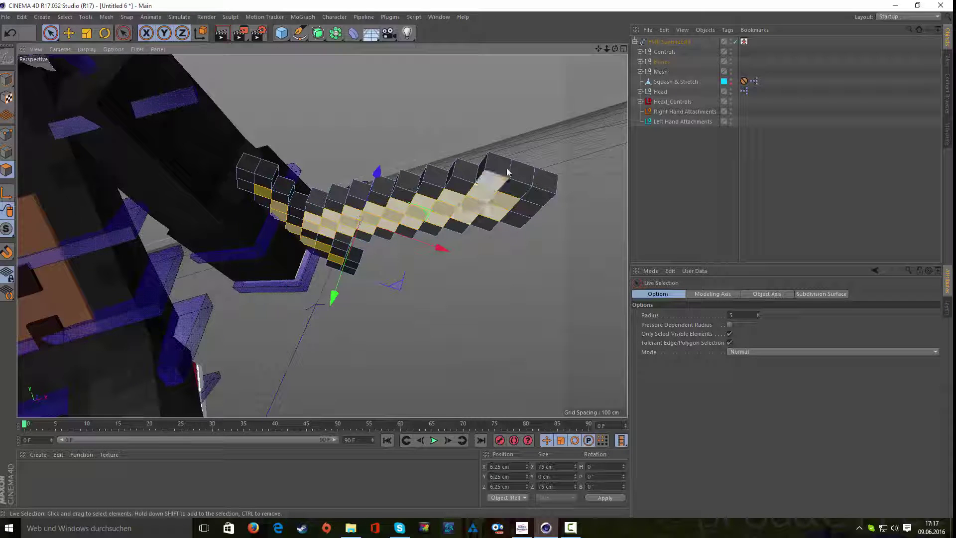
- Extrude the selected sword faces by 0.66 cm
{"action": "left_click_drag", "start_coordinate": [506, 172], "coordinate": [244, 334], "text": "alt"}
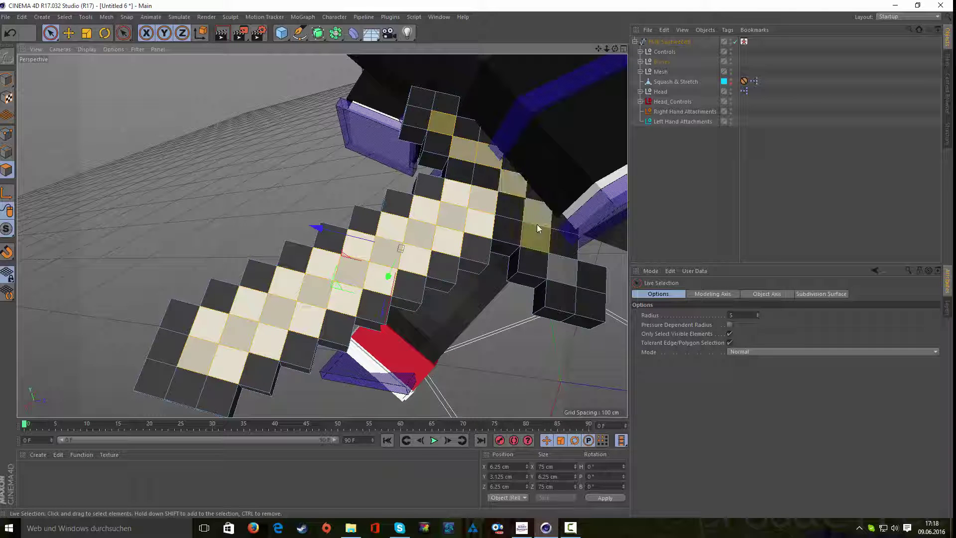
{"action": "left_click", "coordinate": [560, 269], "text": "shift"}
{"action": "right_click", "coordinate": [561, 269]}
{"action": "left_click", "coordinate": [588, 279]}
{"action": "left_click_drag", "start_coordinate": [563, 279], "coordinate": [532, 289]}
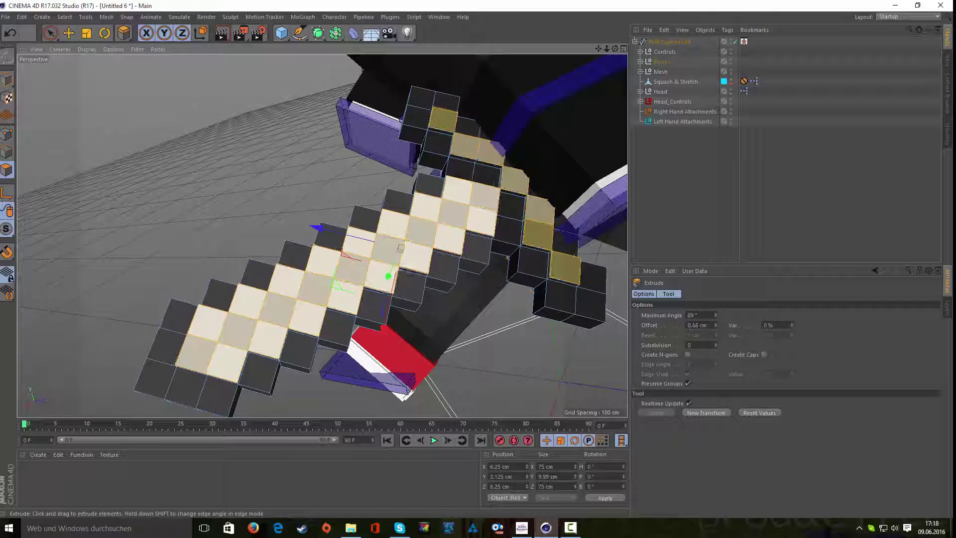
- Select the goalLegL and goalLegR leg controllers and view the whole character
{"action": "mouse_move", "coordinate": [58, 99]}
{"action": "left_mouse_down", "text": "alt"}
{"action": "mouse_move", "coordinate": [415, 283]}
{"action": "mouse_move", "coordinate": [376, 348]}
{"action": "left_mouse_up", "text": "alt"}
{"action": "key", "text": "space"}
{"action": "scroll", "coordinate": [415, 283], "scroll_direction": "down", "scroll_amount": 3}
{"action": "left_click", "coordinate": [384, 318]}
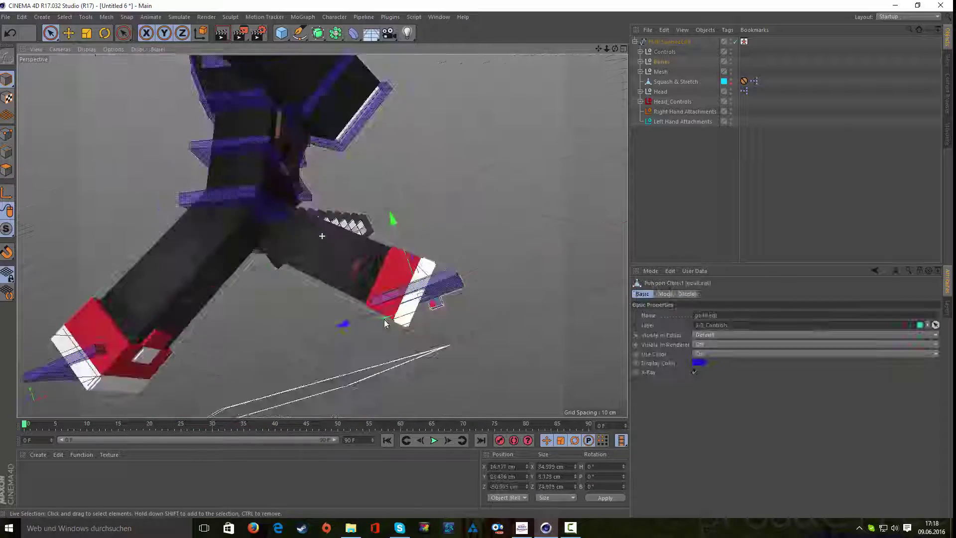
{"action": "scroll", "coordinate": [376, 315], "scroll_direction": "up", "scroll_amount": 3}
{"action": "scroll", "coordinate": [376, 315], "scroll_direction": "down", "scroll_amount": 3}
{"action": "left_click", "coordinate": [96, 379]}
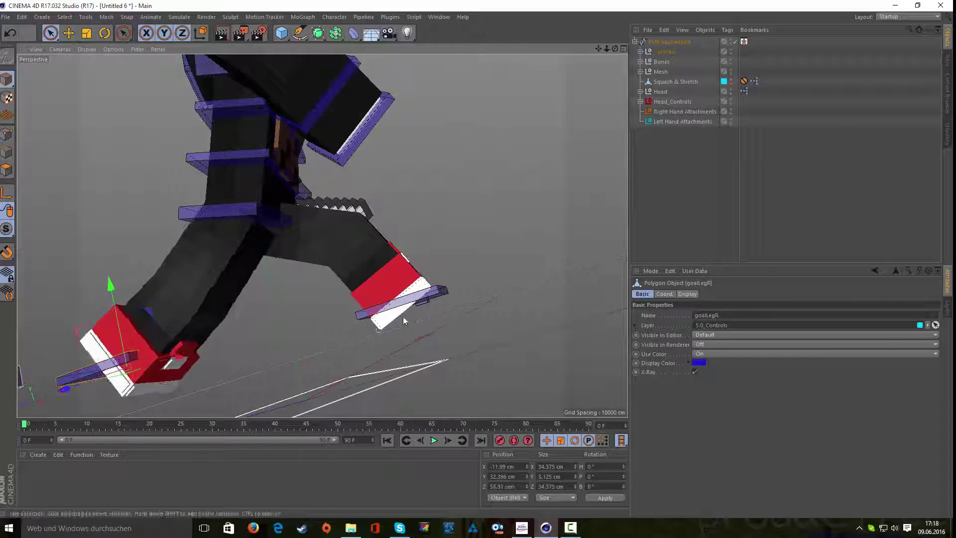
{"action": "scroll", "coordinate": [322, 236], "scroll_direction": "up", "scroll_amount": 5}
{"action": "scroll", "coordinate": [322, 235], "scroll_direction": "down", "scroll_amount": 5}
{"action": "left_click_drag", "start_coordinate": [322, 236], "coordinate": [388, 279], "text": "alt"}
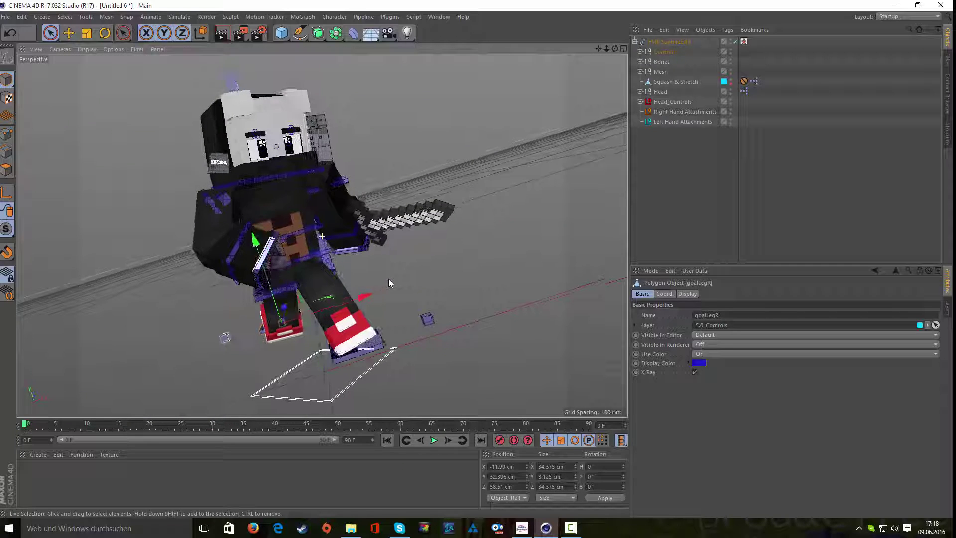
- Merge the Lighting Scene forest preset from the Content Browser into the project
{"action": "key", "text": "shift+F8"}
{"action": "double_click", "coordinate": [686, 133]}
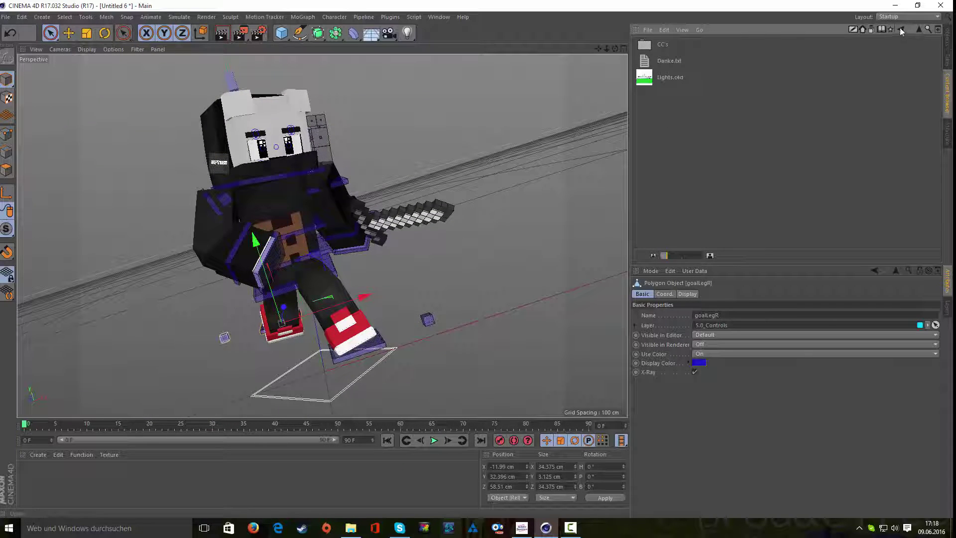
{"action": "scroll", "coordinate": [704, 153], "scroll_direction": "down", "scroll_amount": 5}
{"action": "scroll", "coordinate": [671, 162], "scroll_direction": "down", "scroll_amount": 3}
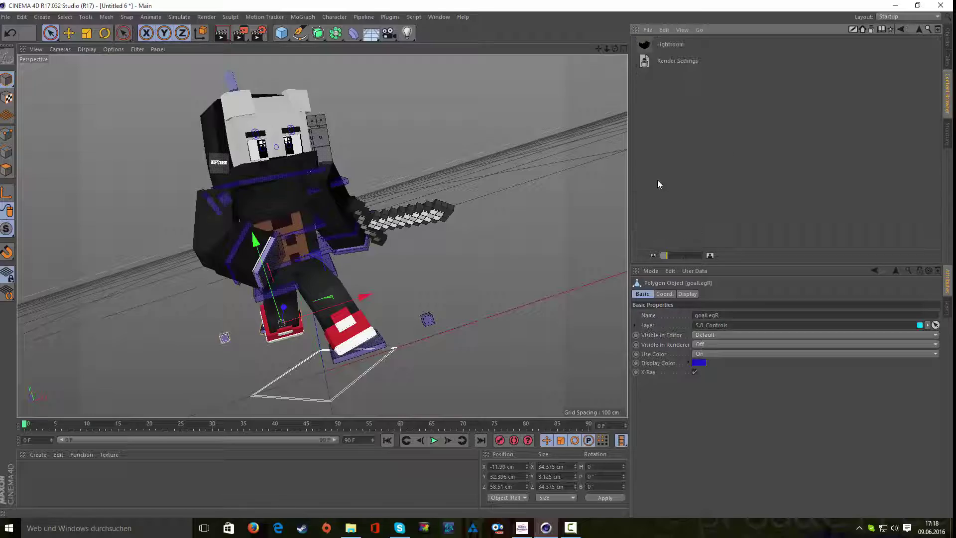
{"action": "double_click", "coordinate": [681, 199]}
{"action": "mouse_move", "coordinate": [667, 62]}
{"action": "left_mouse_down"}
{"action": "mouse_move", "coordinate": [478, 198]}
{"action": "mouse_move", "coordinate": [341, 180]}
{"action": "left_mouse_up"}
{"action": "key", "text": "shift+F1"}
- Rotate the FMR SaphireEdit rig toward the camera and move it onto the grass among the trees
{"action": "left_click", "coordinate": [428, 219]}
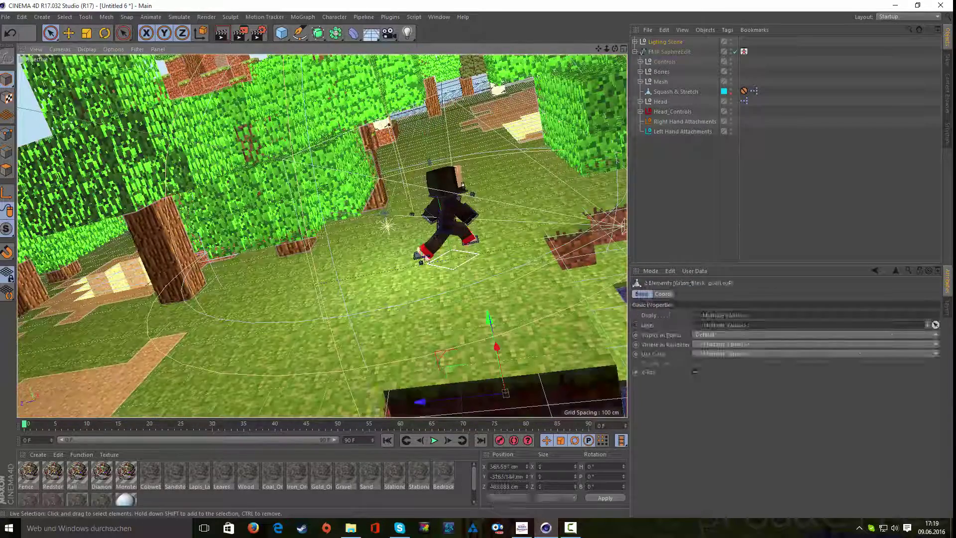
{"action": "mouse_move", "coordinate": [428, 219]}
{"action": "left_mouse_down", "text": "alt"}
{"action": "mouse_move", "coordinate": [414, 229]}
{"action": "mouse_move", "coordinate": [529, 221]}
{"action": "mouse_move", "coordinate": [457, 230]}
{"action": "mouse_move", "coordinate": [442, 363]}
{"action": "mouse_move", "coordinate": [449, 323]}
{"action": "mouse_move", "coordinate": [434, 240]}
{"action": "mouse_move", "coordinate": [471, 294]}
{"action": "mouse_move", "coordinate": [502, 261]}
{"action": "mouse_move", "coordinate": [423, 277]}
{"action": "left_mouse_up", "text": "alt"}
{"action": "key", "text": "r"}
{"action": "key", "text": "e"}
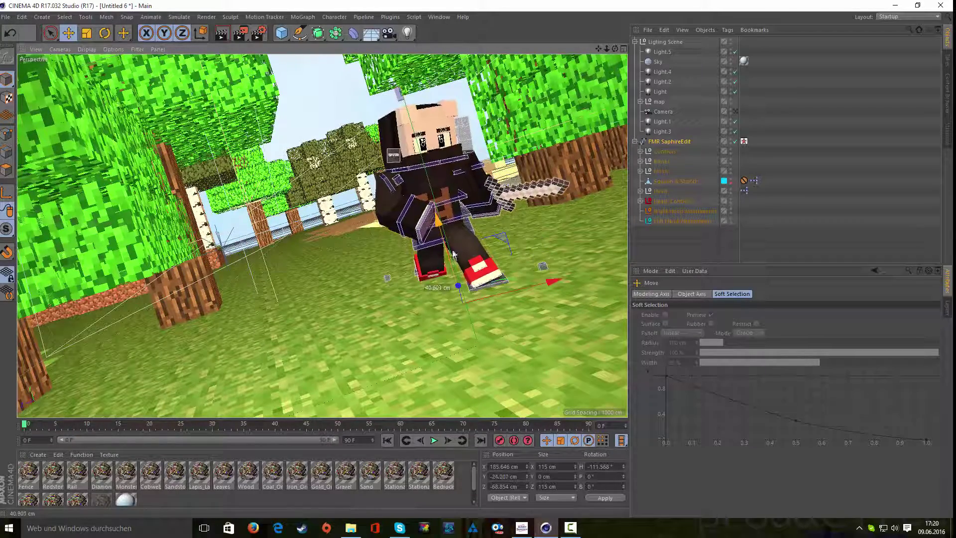
{"action": "left_click", "coordinate": [420, 238]}
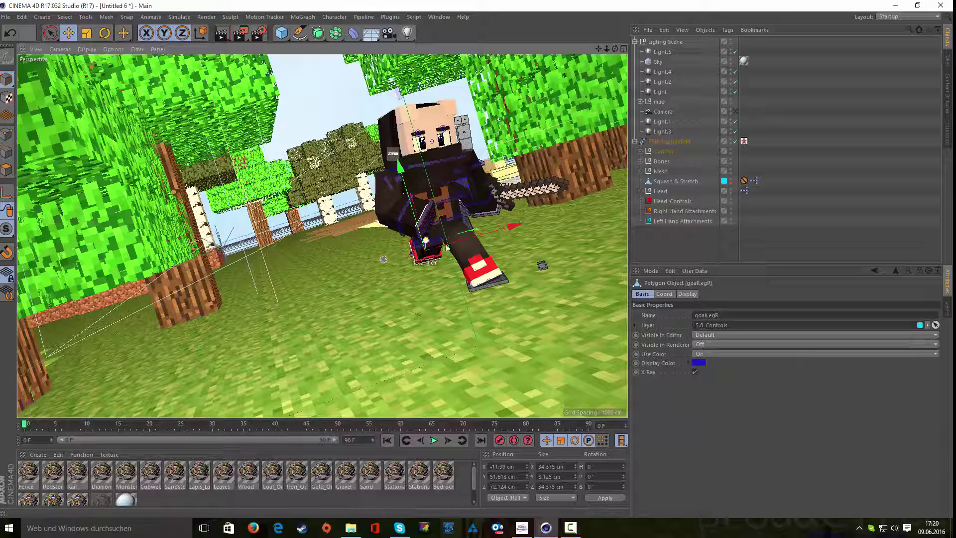
- Set renders to save as 'icebearmagmitte' in the Bilder\product folder
{"action": "left_click", "coordinate": [264, 34]}
{"action": "left_click", "coordinate": [234, 82]}
{"action": "left_click", "coordinate": [231, 184]}
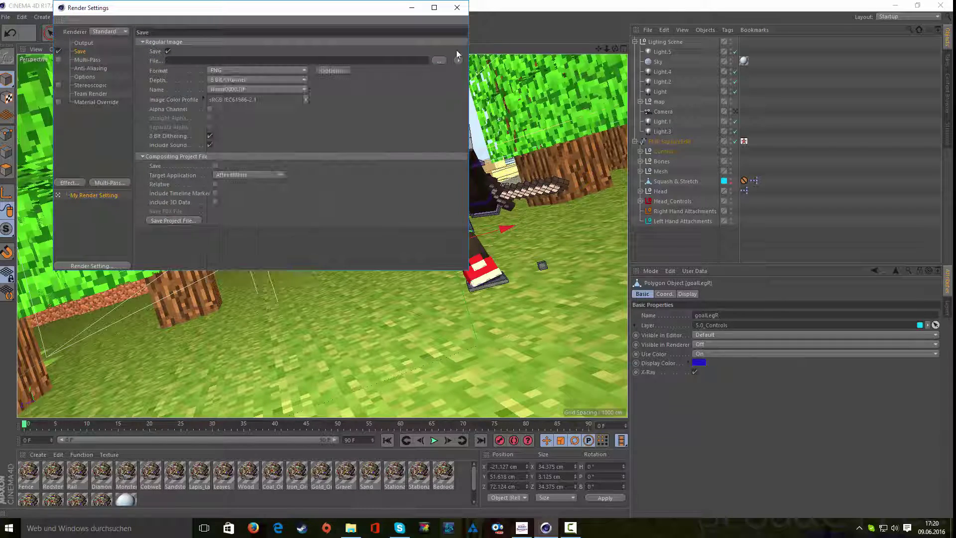
{"action": "left_click", "coordinate": [454, 67]}
{"action": "left_click", "coordinate": [95, 106]}
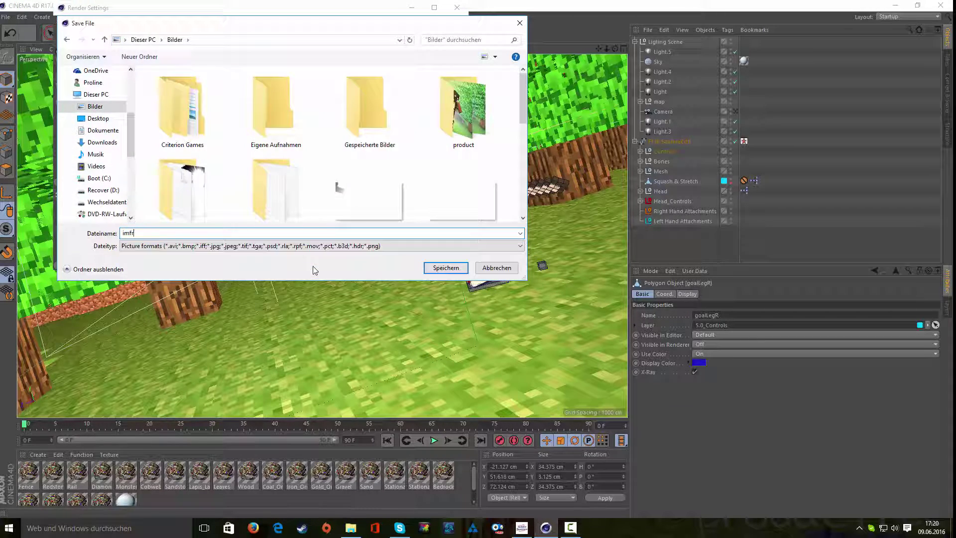
{"action": "key", "text": "BackSpace"}
{"action": "key", "text": "BackSpace"}
{"action": "key", "text": "BackSpace"}
{"action": "type", "text": "cebearmag"}
{"action": "double_click", "coordinate": [463, 109]}
{"action": "left_click", "coordinate": [446, 268]}
- Set the output resolution to 1920×1080 and close Render Settings
{"action": "left_click", "coordinate": [83, 43]}
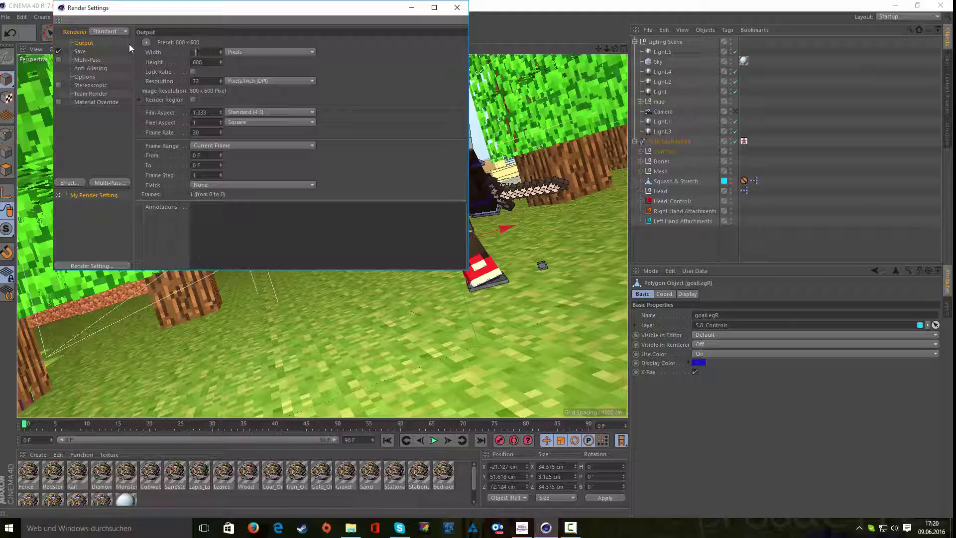
{"action": "key", "text": "Tab"}
{"action": "type", "text": "1"}
{"action": "key", "text": "Return"}
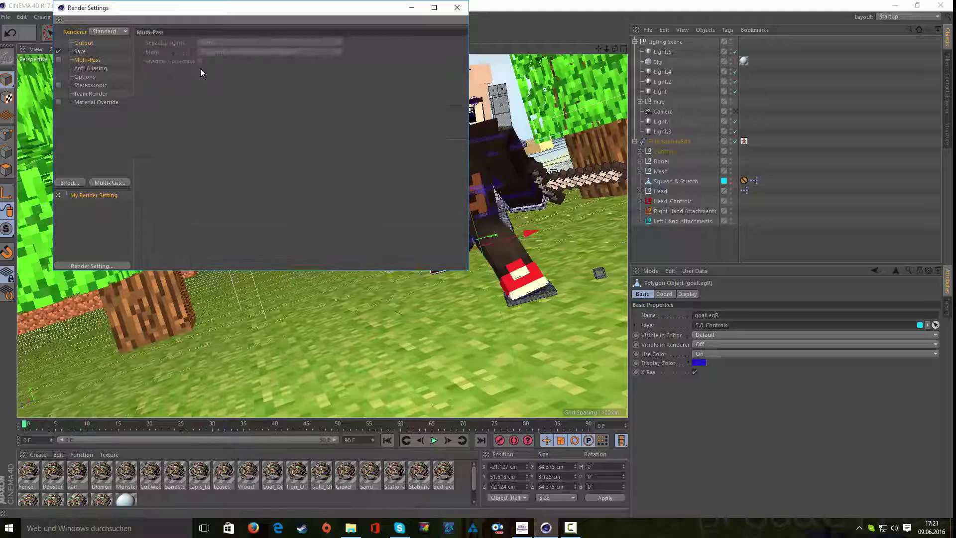
{"action": "left_click", "coordinate": [456, 7]}
{"action": "mouse_move", "coordinate": [391, 152]}
{"action": "left_mouse_down", "text": "alt"}
{"action": "mouse_move", "coordinate": [391, 192]}
{"action": "mouse_move", "coordinate": [128, 28]}
{"action": "left_mouse_up", "text": "alt"}
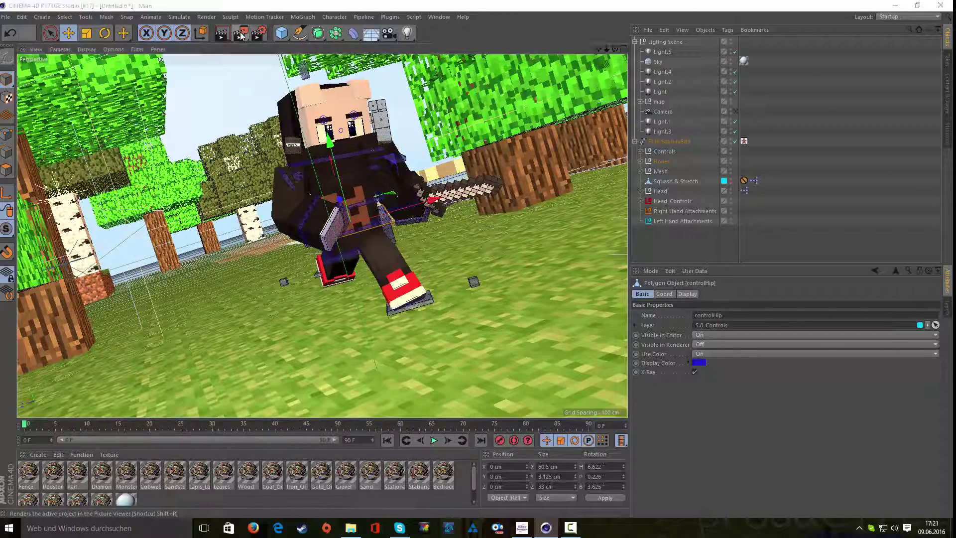
- Render a test image to the Picture Viewer, then move the character rig across the grass
{"action": "left_click", "coordinate": [240, 33]}
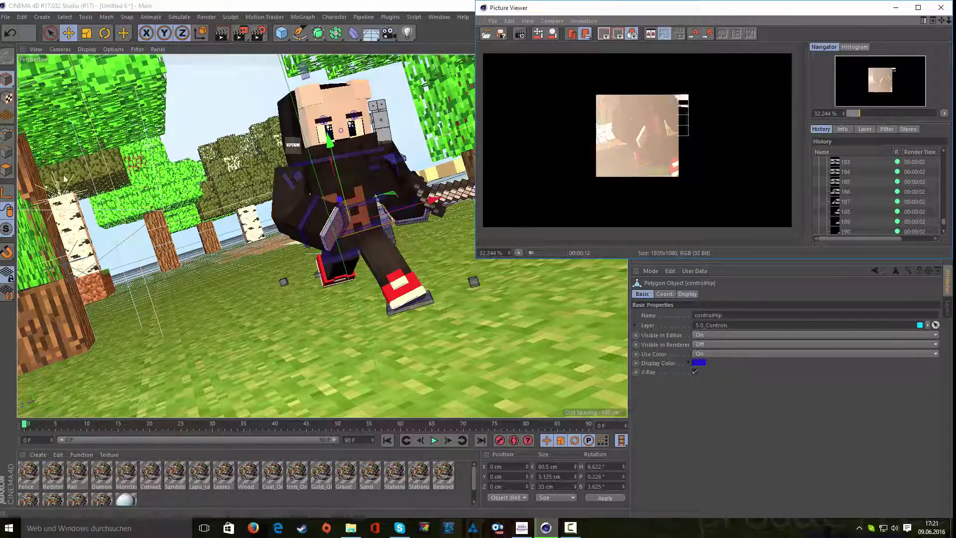
{"action": "left_click", "coordinate": [895, 8]}
{"action": "left_click", "coordinate": [482, 290]}
{"action": "scroll", "coordinate": [482, 290], "scroll_direction": "up", "scroll_amount": 3}
{"action": "left_click_drag", "start_coordinate": [482, 290], "coordinate": [478, 250]}
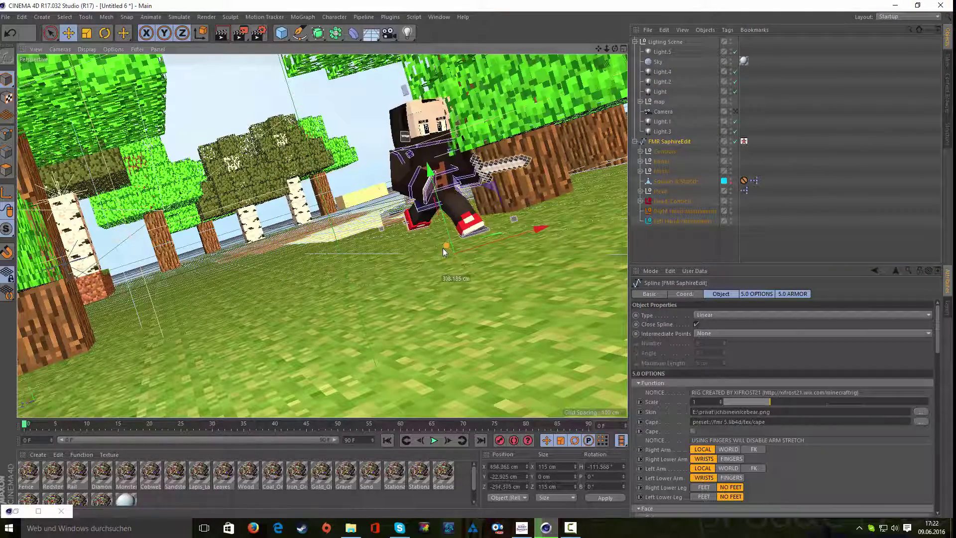
{"action": "scroll", "coordinate": [418, 144], "scroll_direction": "up", "scroll_amount": 2}
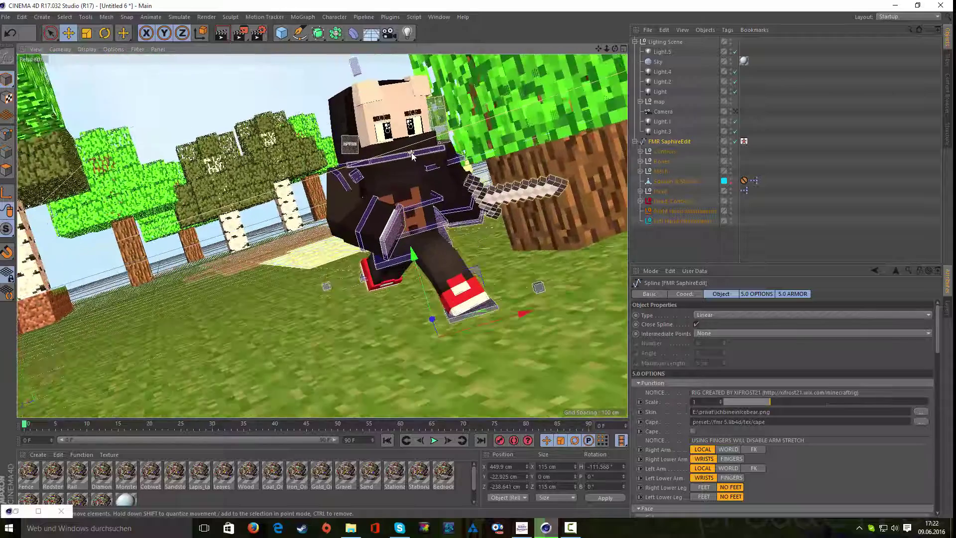
{"action": "scroll", "coordinate": [418, 144], "scroll_direction": "up", "scroll_amount": 2}
- Re-render, adjust the right leg stance with the goalLegR controller, and render again
{"action": "key", "text": "shift+r"}
{"action": "key", "text": "shift+r"}
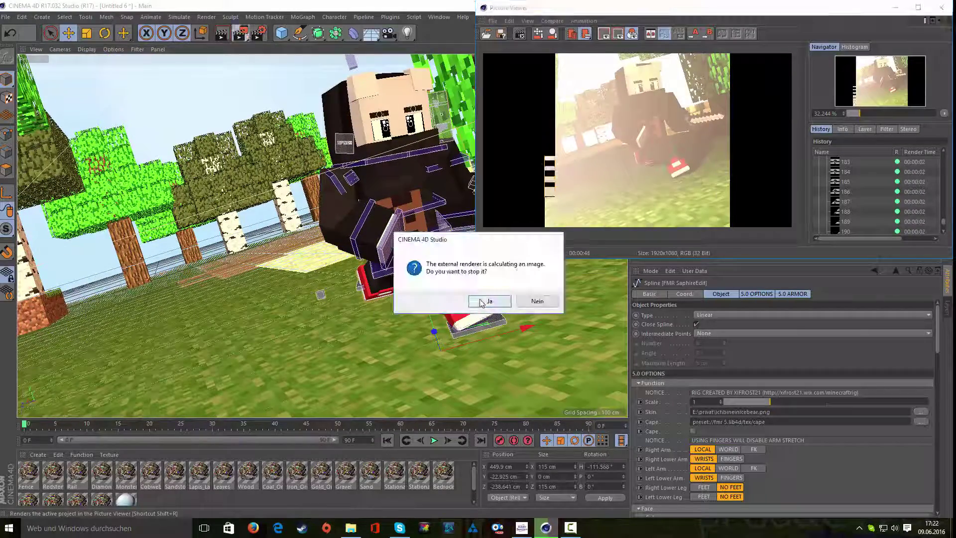
{"action": "left_click", "coordinate": [486, 302]}
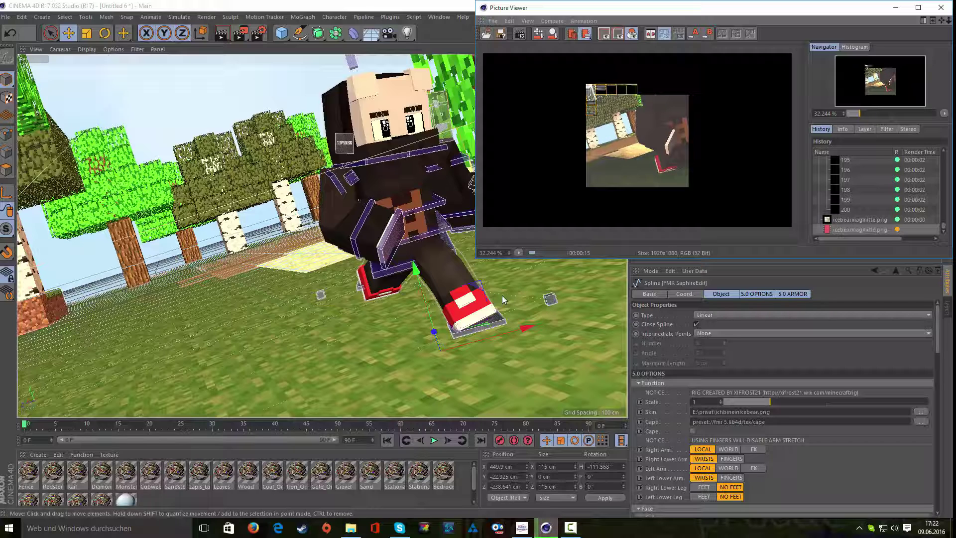
{"action": "left_click_drag", "start_coordinate": [363, 288], "coordinate": [380, 277]}
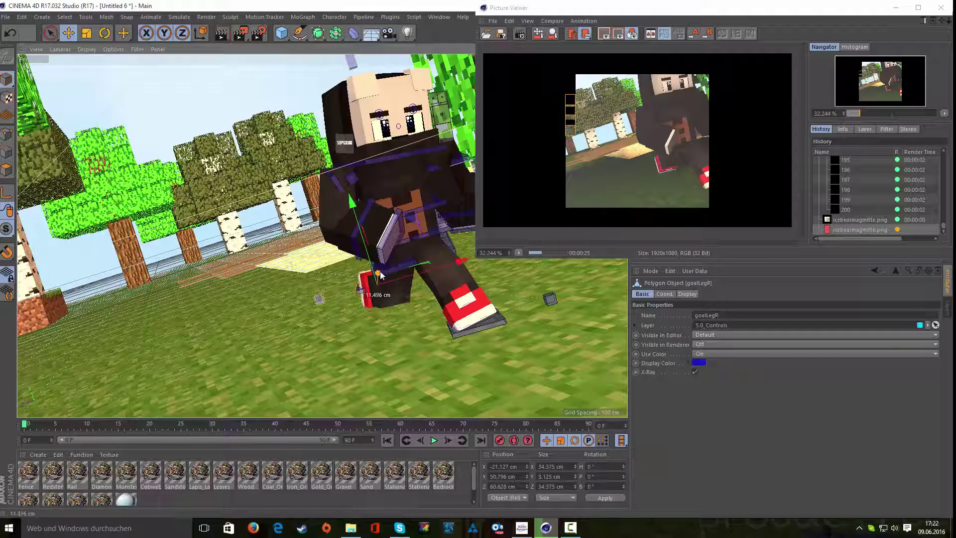
{"action": "left_click_drag", "start_coordinate": [380, 275], "coordinate": [382, 273]}
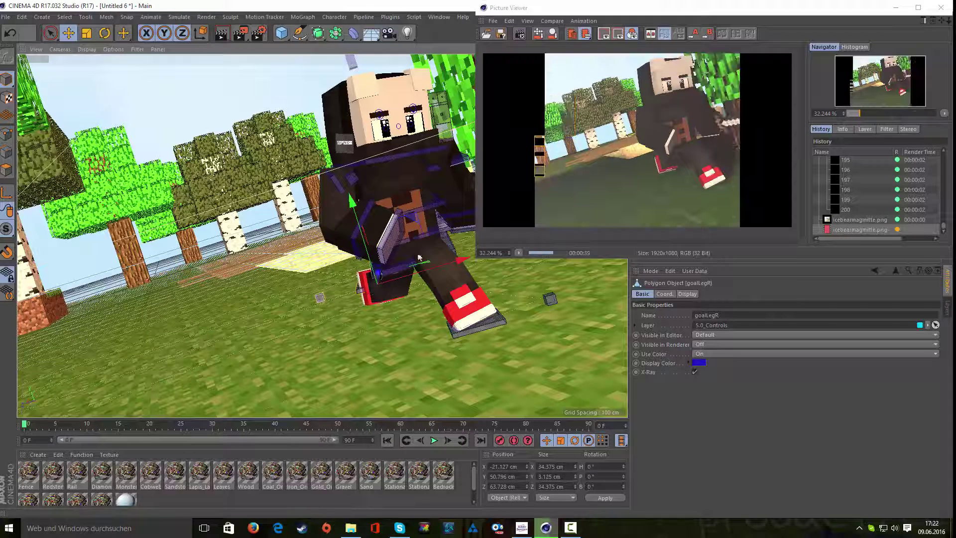
{"action": "left_click", "coordinate": [241, 33]}
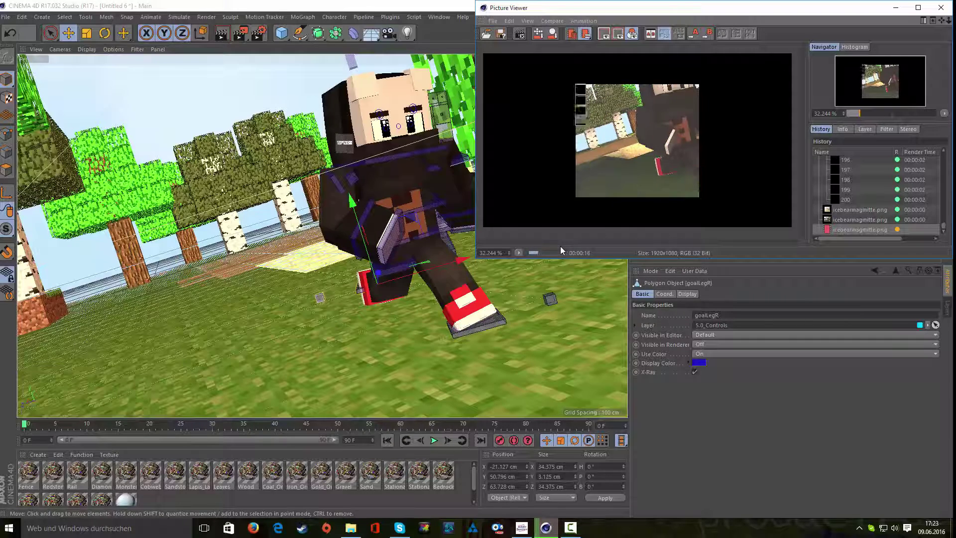
- Select the whole character rig and restart the final render from scratch with Shift+R
{"action": "left_click", "coordinate": [896, 8]}
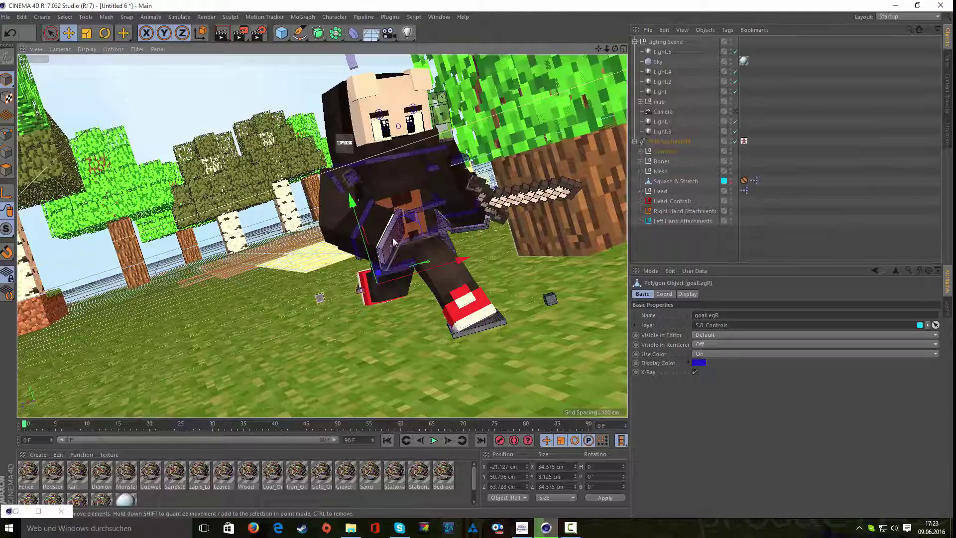
{"action": "left_click", "coordinate": [669, 142]}
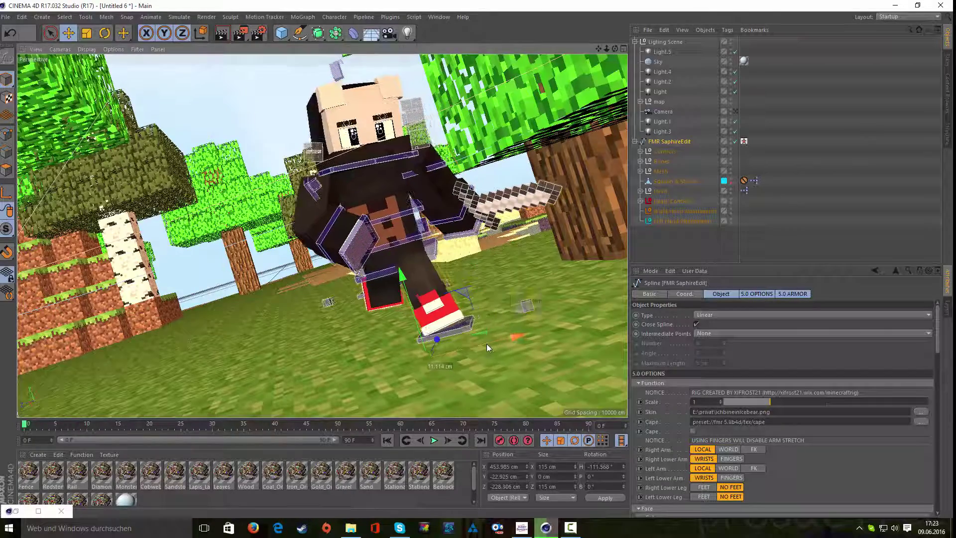
{"action": "key", "text": "shift+r"}
{"action": "left_click", "coordinate": [489, 301]}
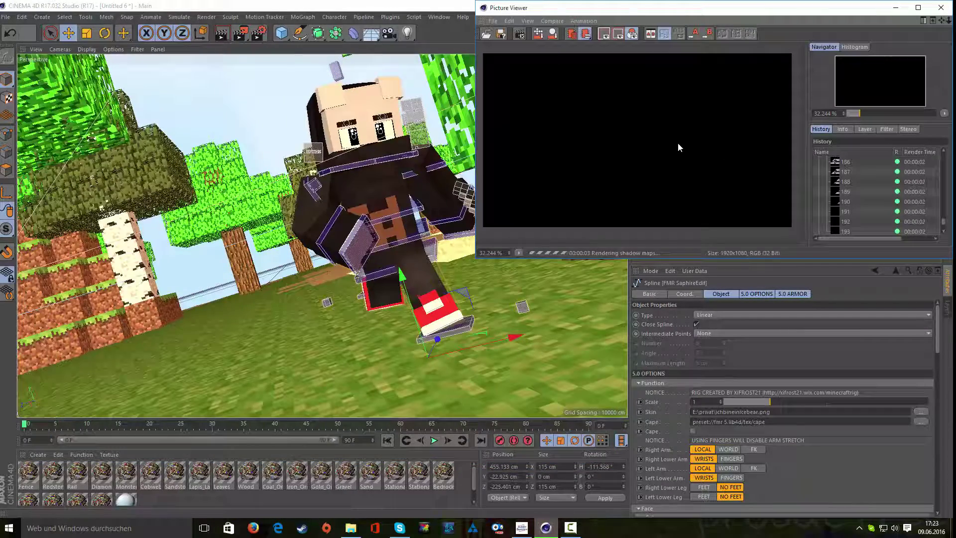